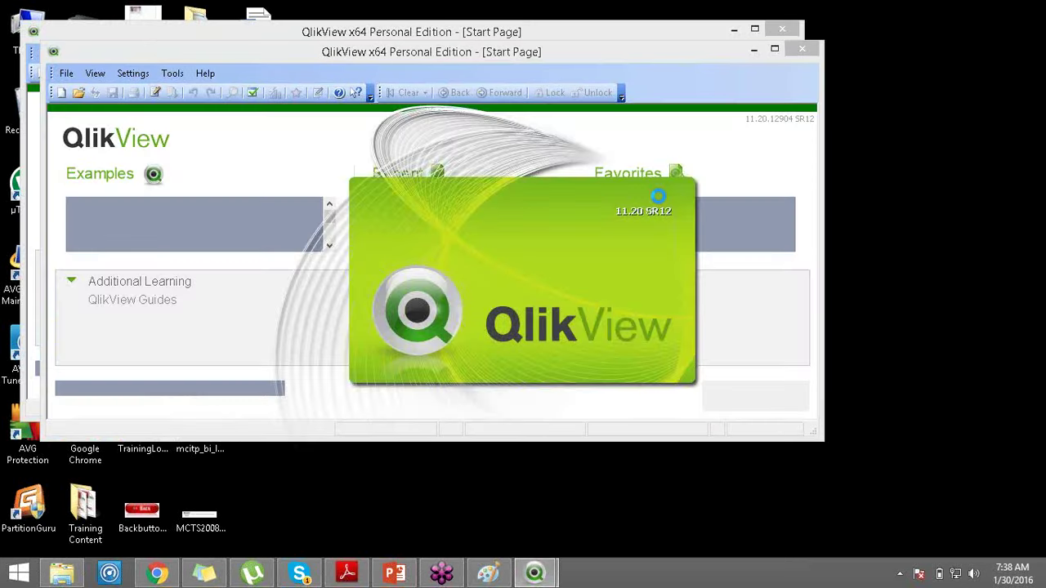
Open the Expense Management example document and show its Dashboard sheet
left_click(774, 49)
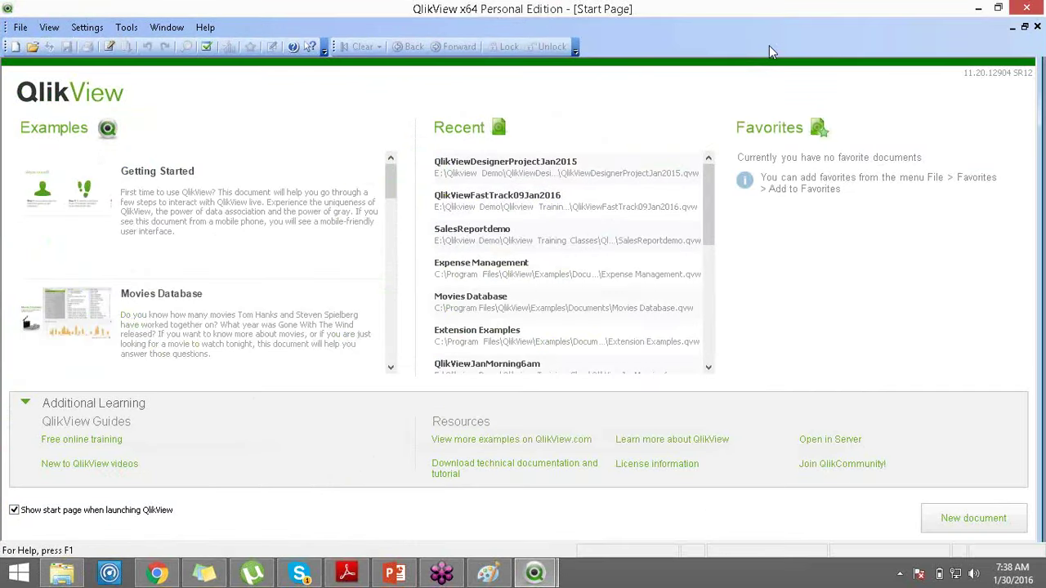
left_click_drag(389, 175, 395, 276)
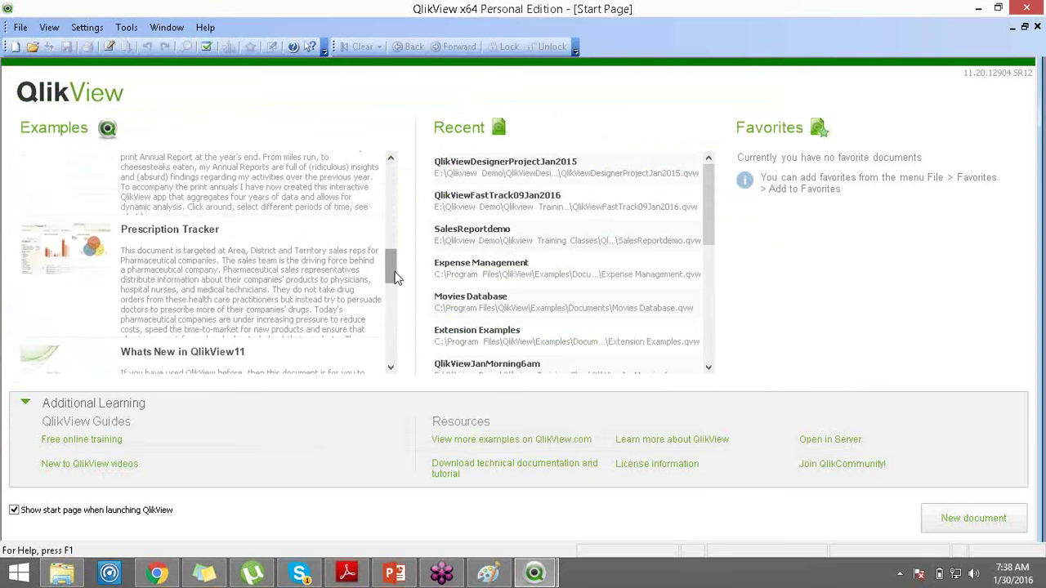
left_click_drag(395, 276, 398, 228)
left_click(78, 310)
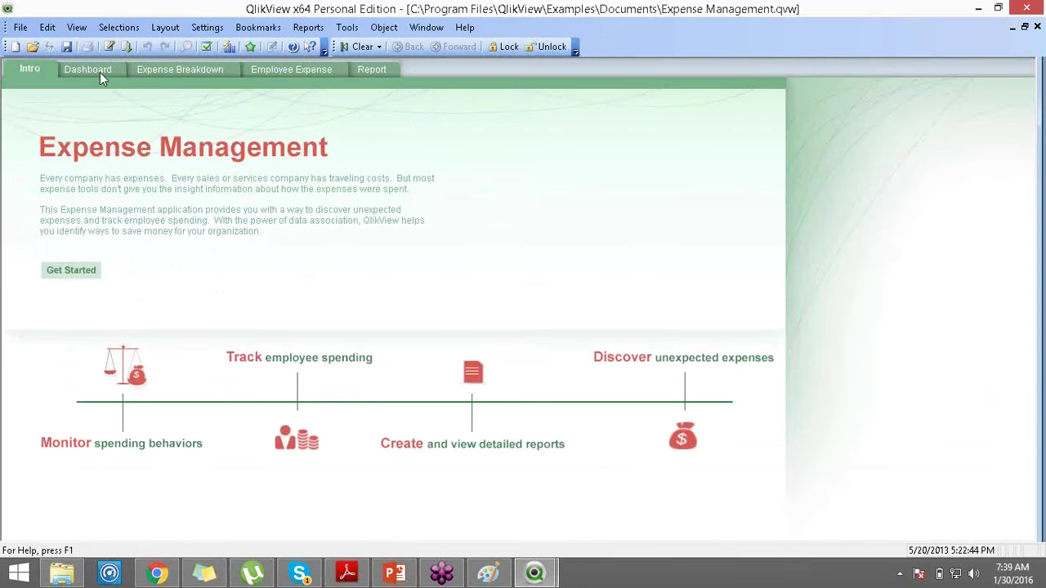
left_click(99, 72)
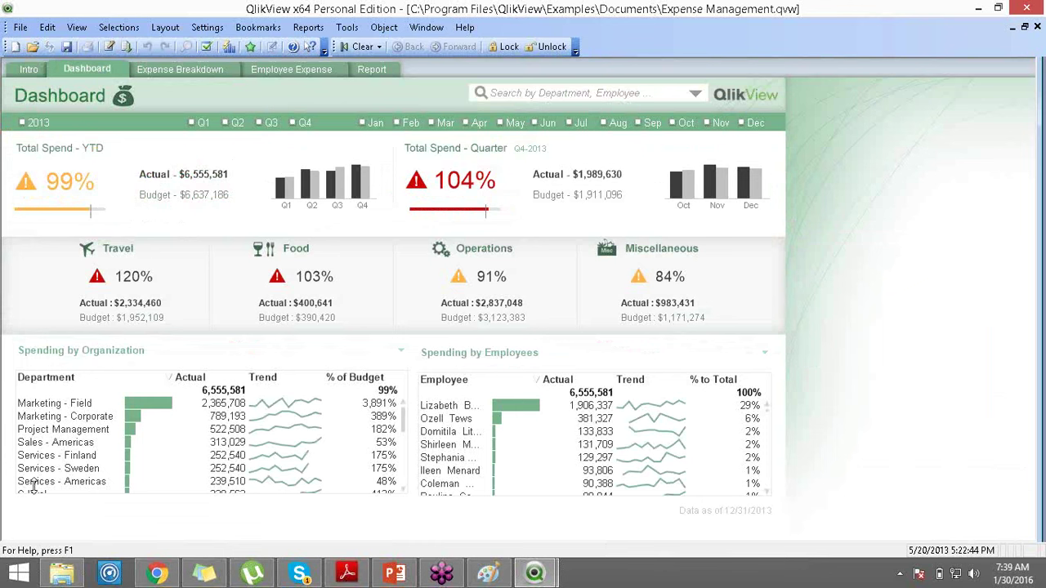
Filter the dashboard to the Marketing - Field department, quarters Q1 and Q2 and months Mar and Apr, and clear the selections
left_click(51, 406)
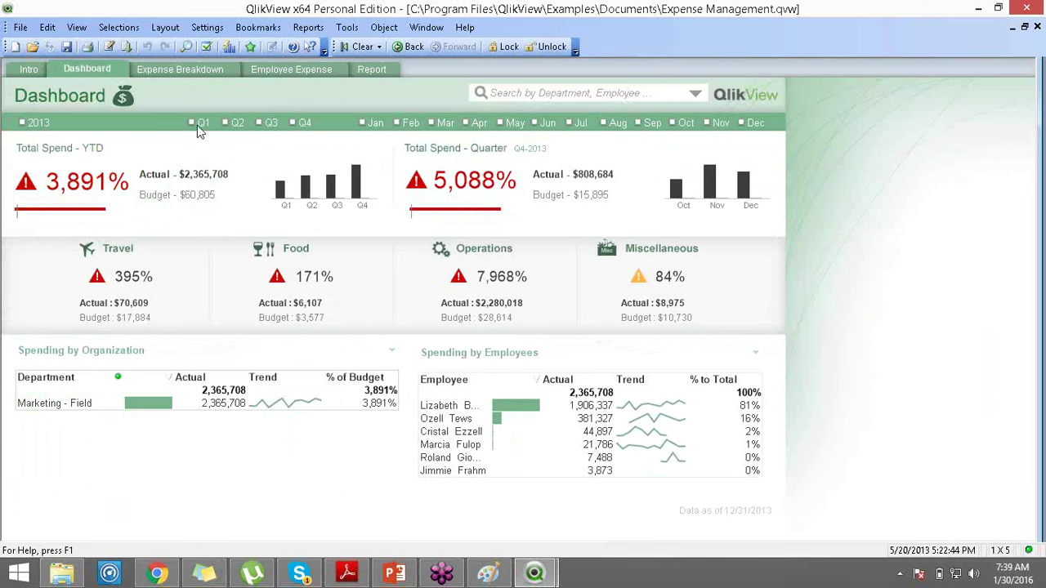
left_click_drag(196, 128, 240, 122)
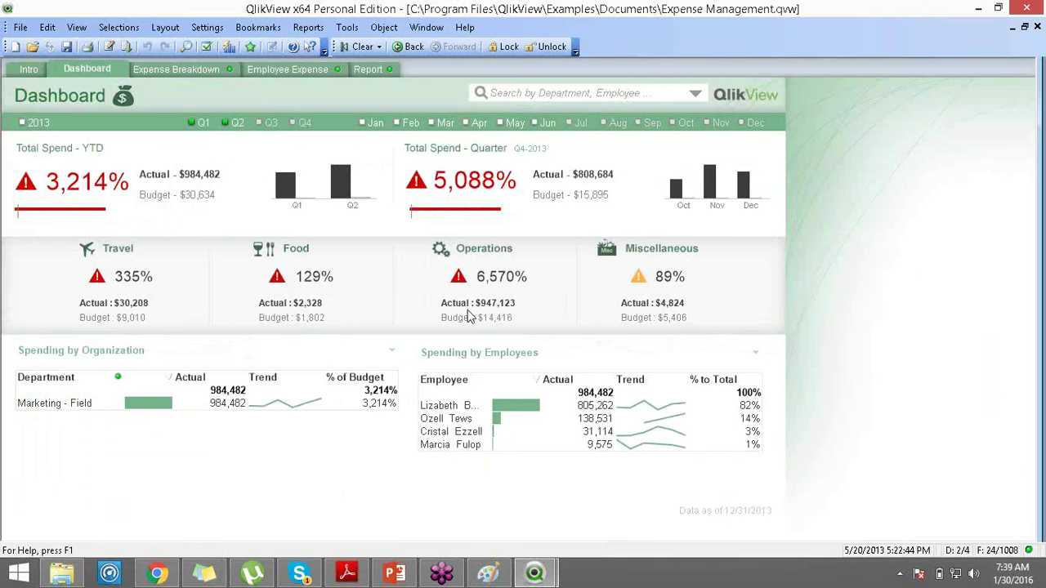
left_click_drag(447, 124, 468, 124)
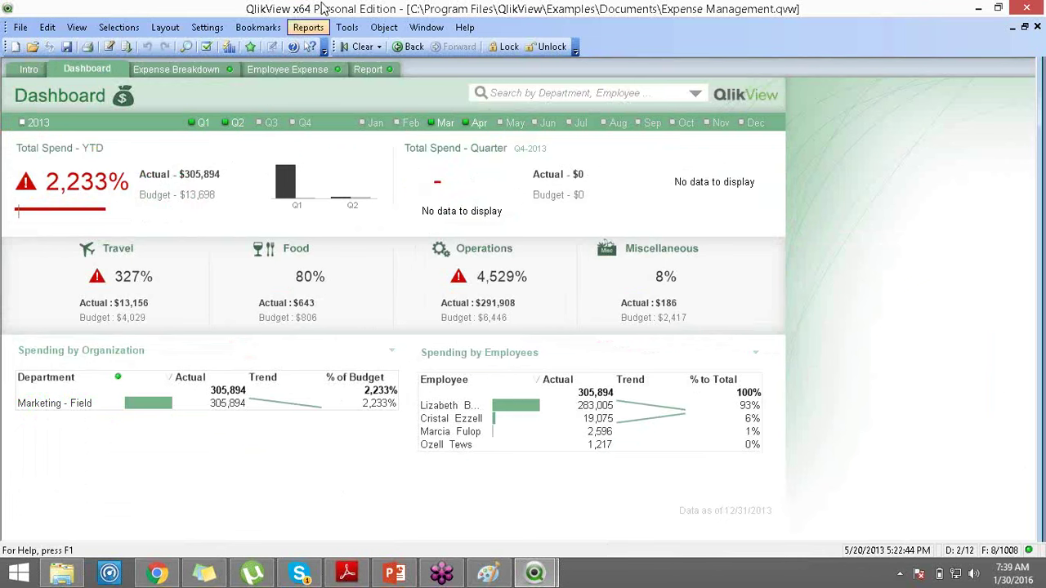
left_click(351, 51)
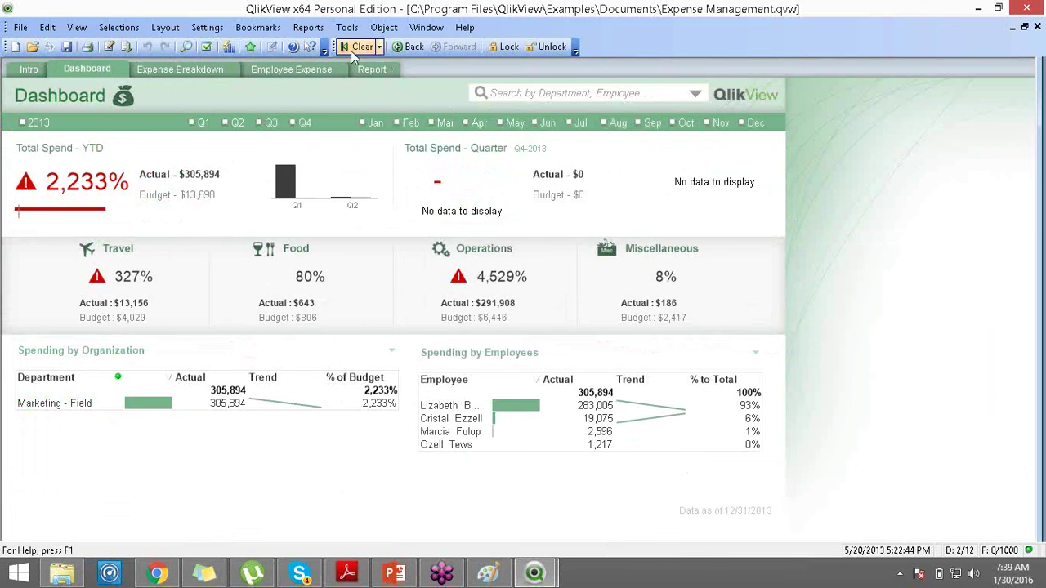
Filter the dashboard through the year-to-date spend chart, first to all four quarters and afresh to Q1 only, clearing each selection
left_click_drag(291, 168, 352, 196)
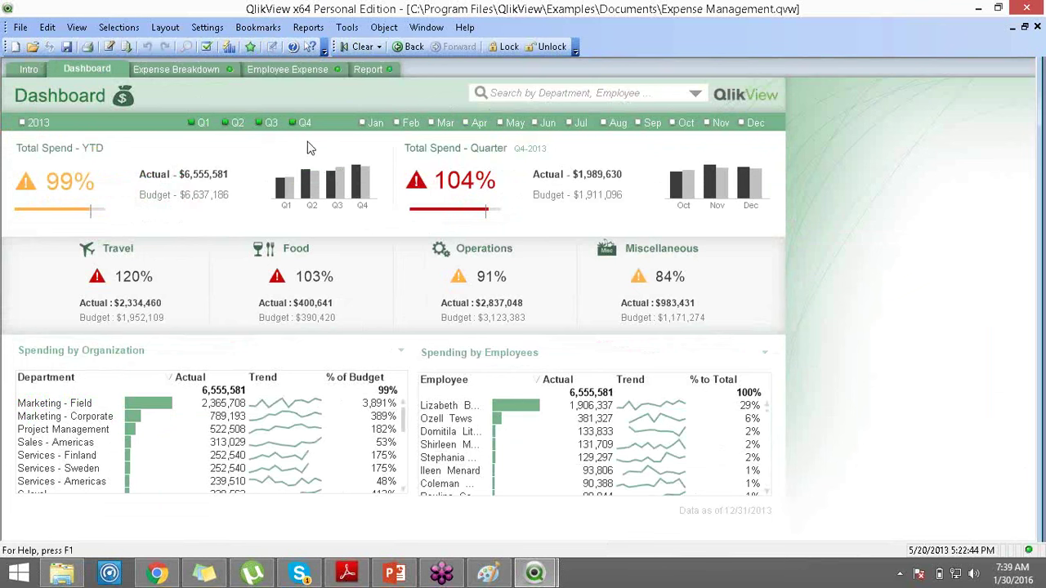
left_click_drag(278, 153, 317, 211)
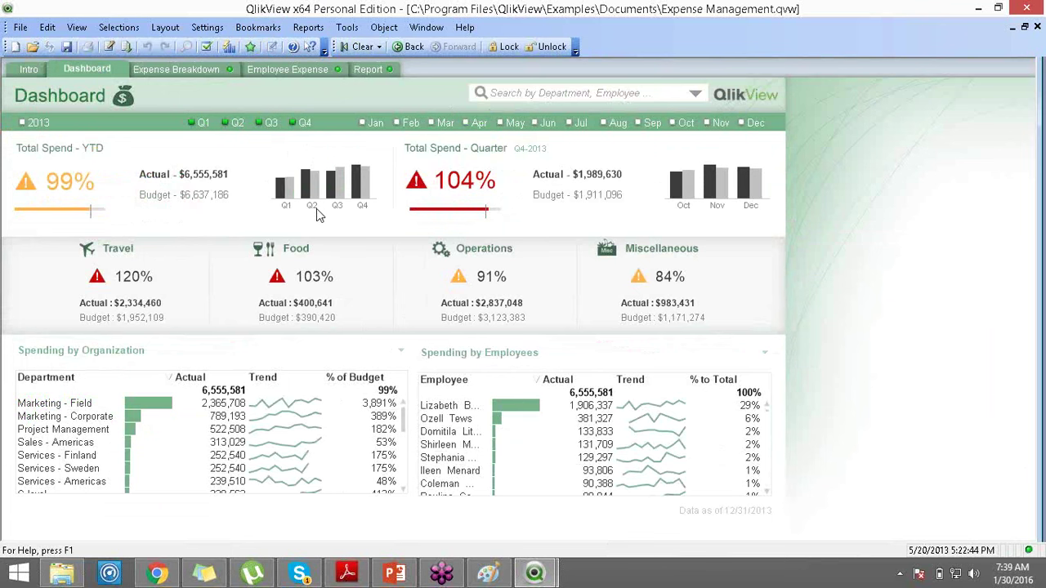
left_click(355, 50)
left_click_drag(279, 173, 292, 221)
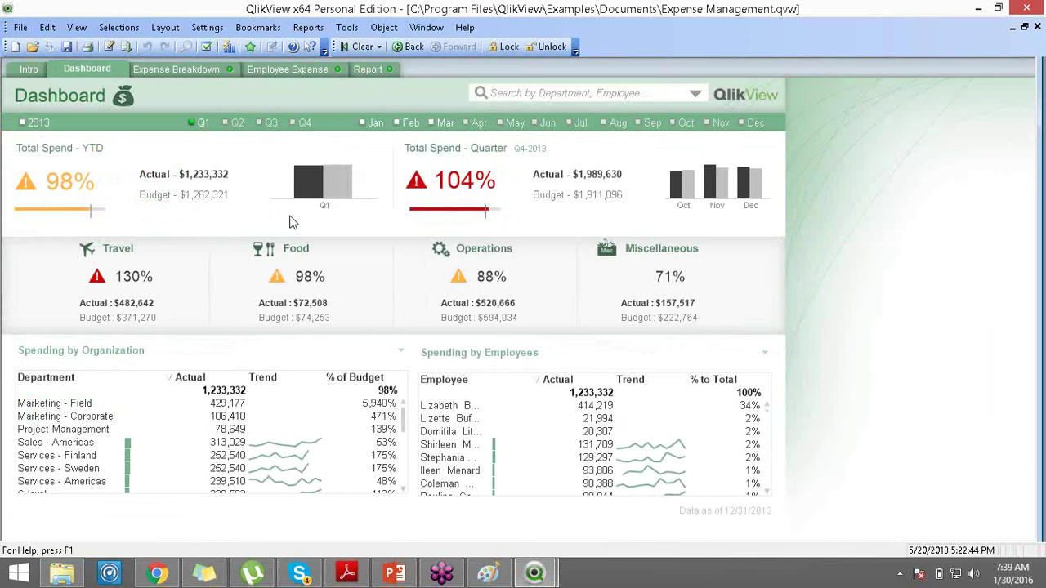
left_click(360, 46)
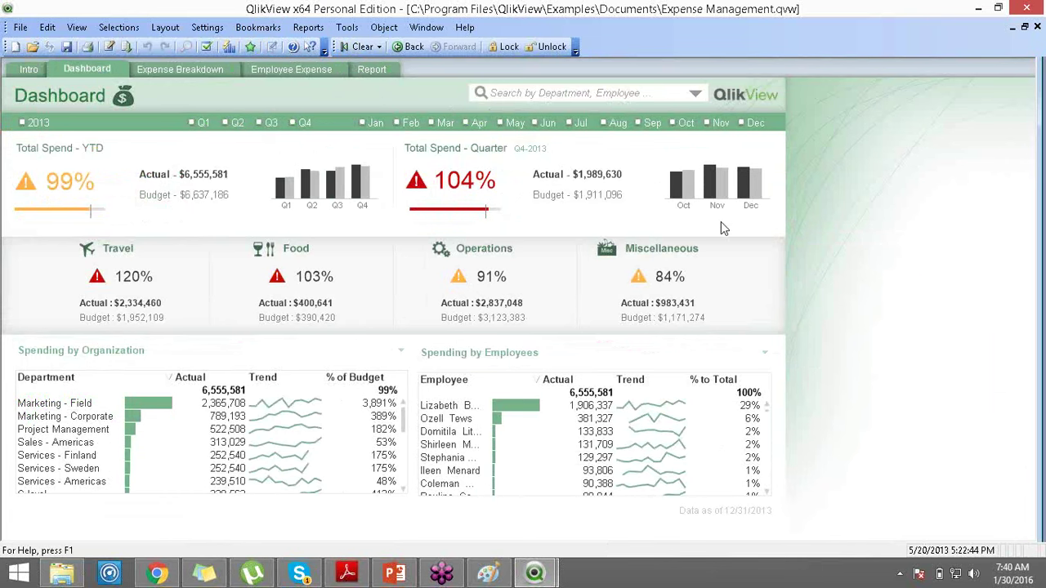
Select Nov and Dec in the quarterly spend chart, narrow to Dec and a few listed employees, and clear the selections
left_click_drag(713, 218, 738, 204)
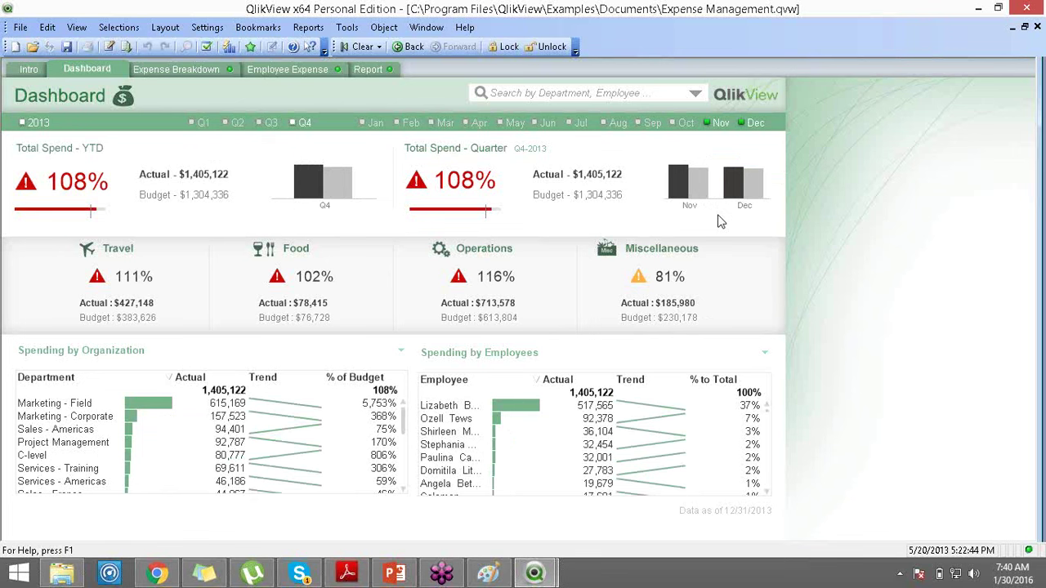
left_click(747, 193)
left_click_drag(449, 470, 442, 418)
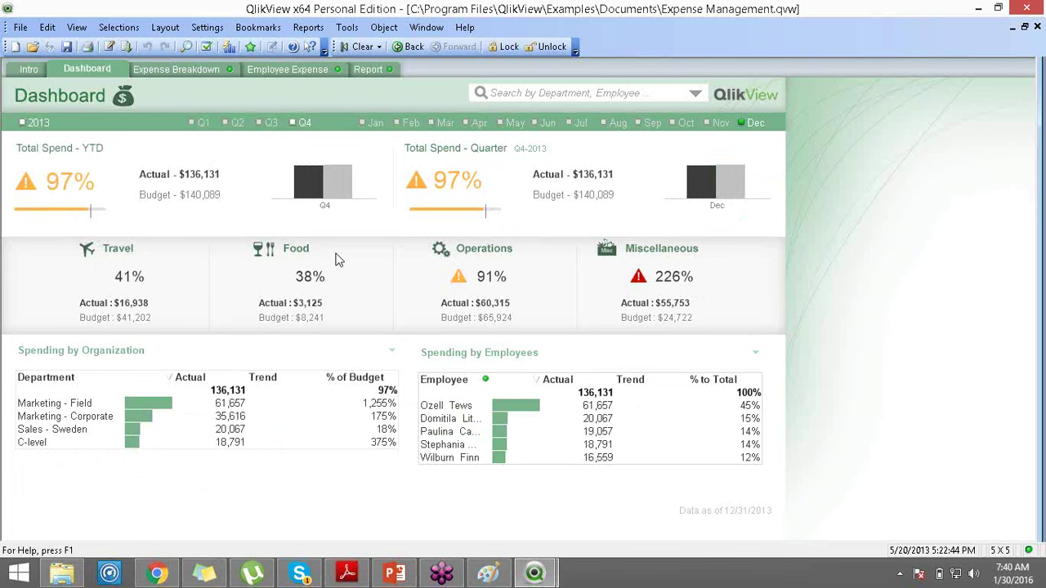
left_click(364, 48)
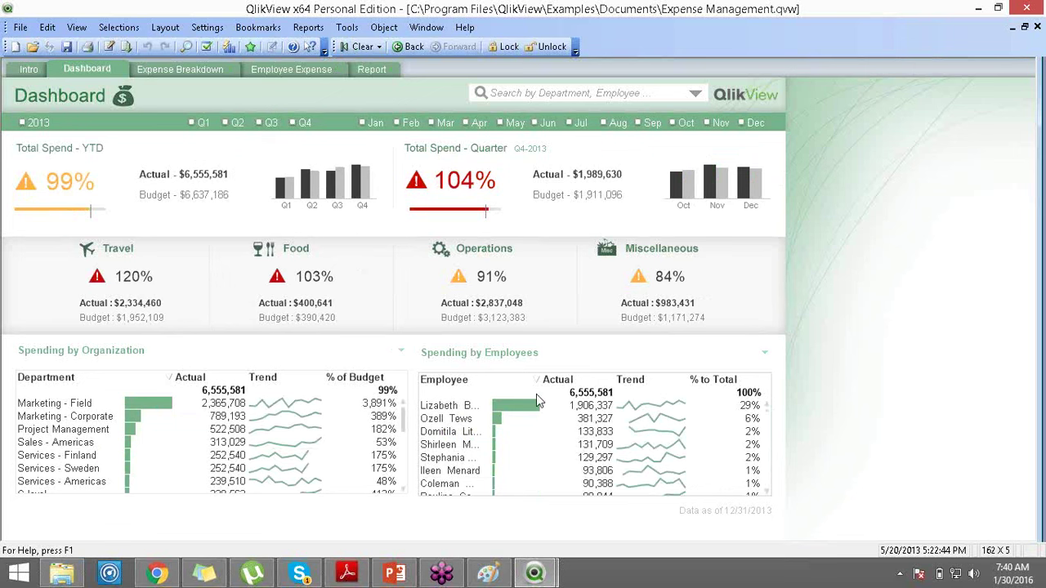
Filter the dashboard to the third listed employee and Q1, and replace that with a November-only selection in the quarterly spend chart
left_click(440, 434)
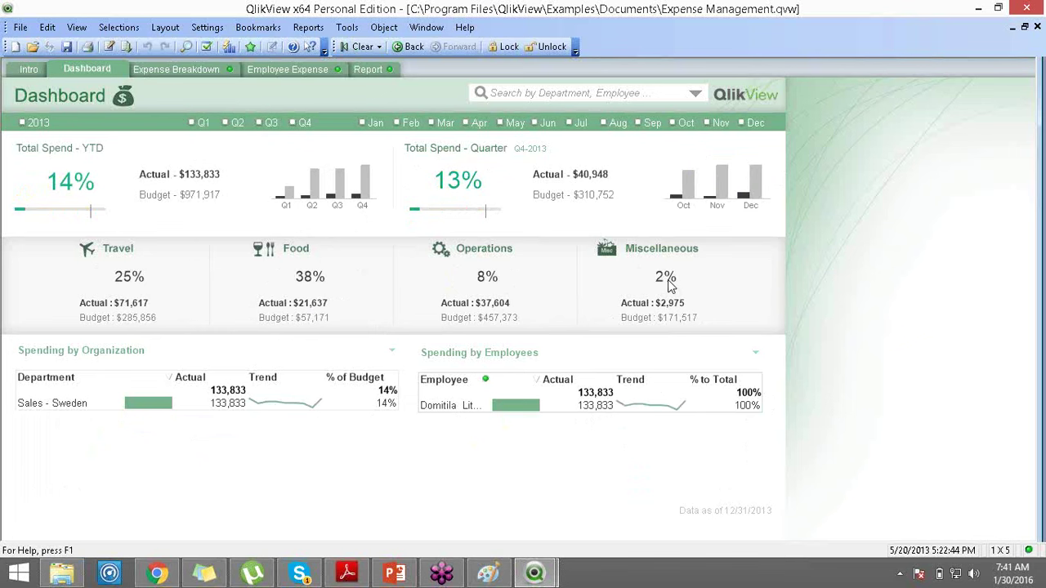
mouse_move(351, 190)
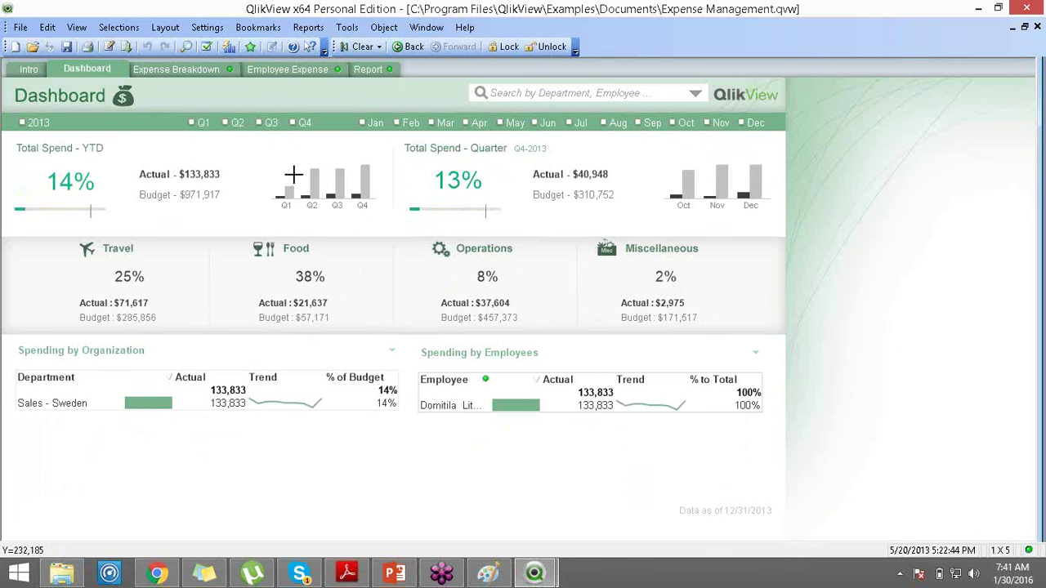
left_click_drag(281, 180, 298, 219)
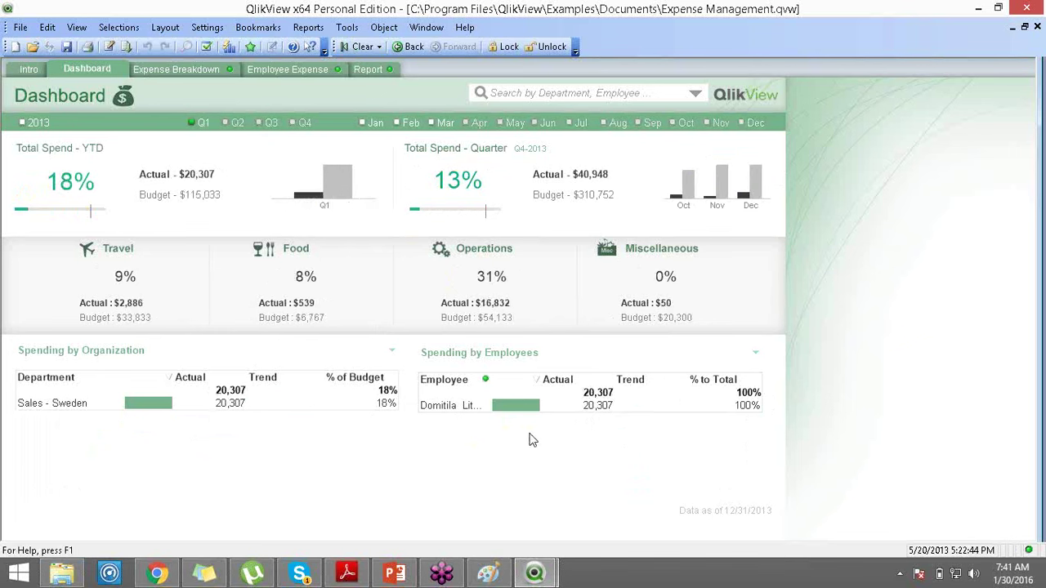
mouse_move(724, 216)
left_mouse_down()
mouse_move(723, 150)
mouse_move(709, 150)
mouse_move(728, 215)
left_mouse_up()
left_click(736, 188)
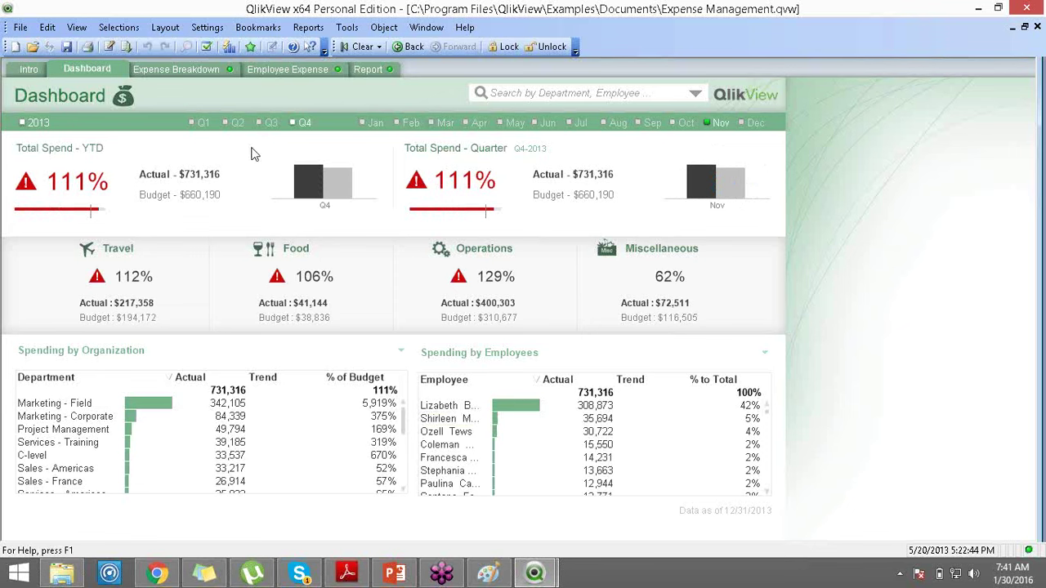
Create a blank document without the Getting Started wizard and open its load script editor at full size
left_click(13, 47)
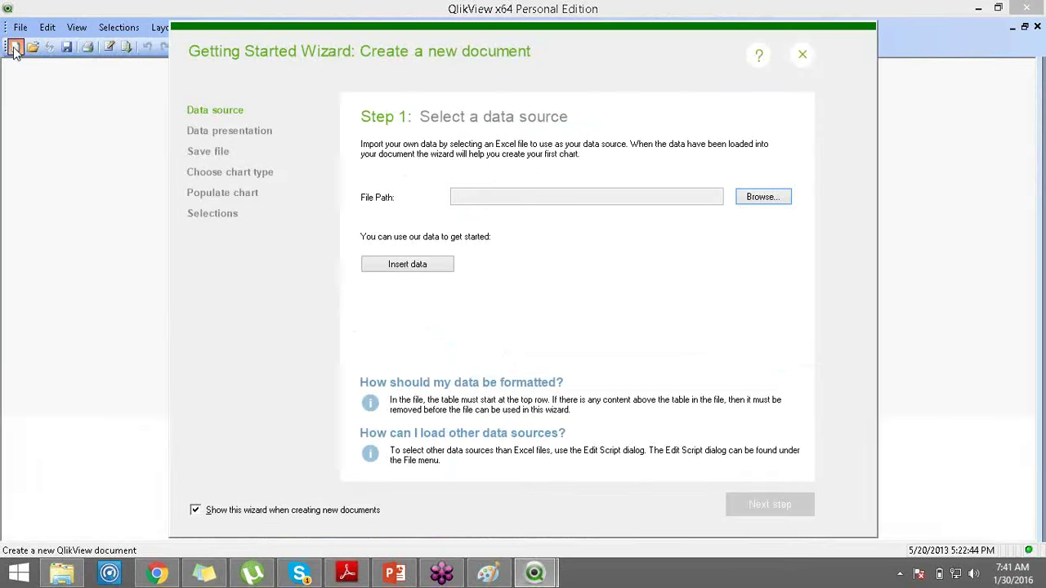
left_click(803, 56)
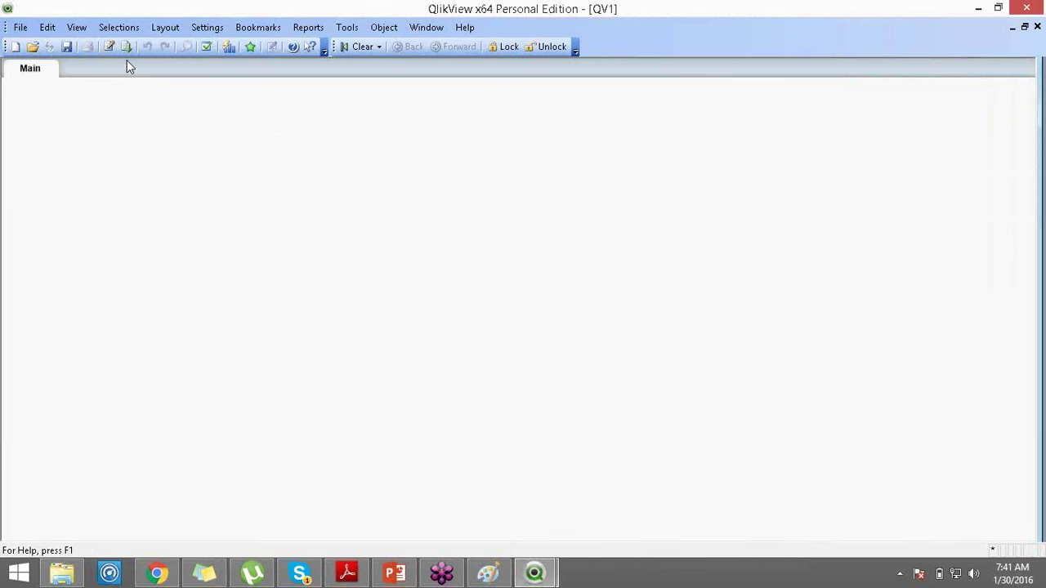
left_click(21, 27)
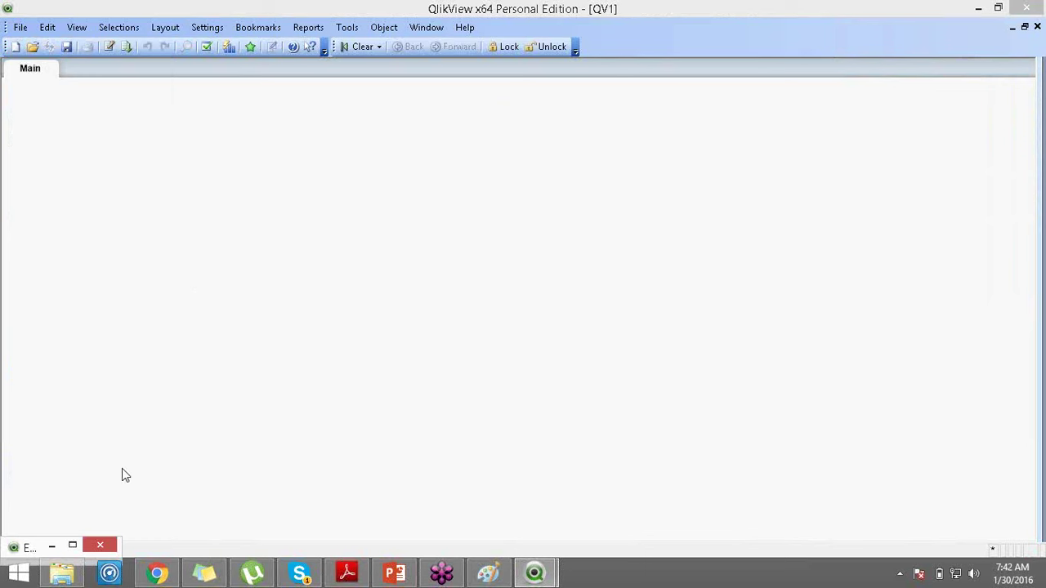
left_click(72, 546)
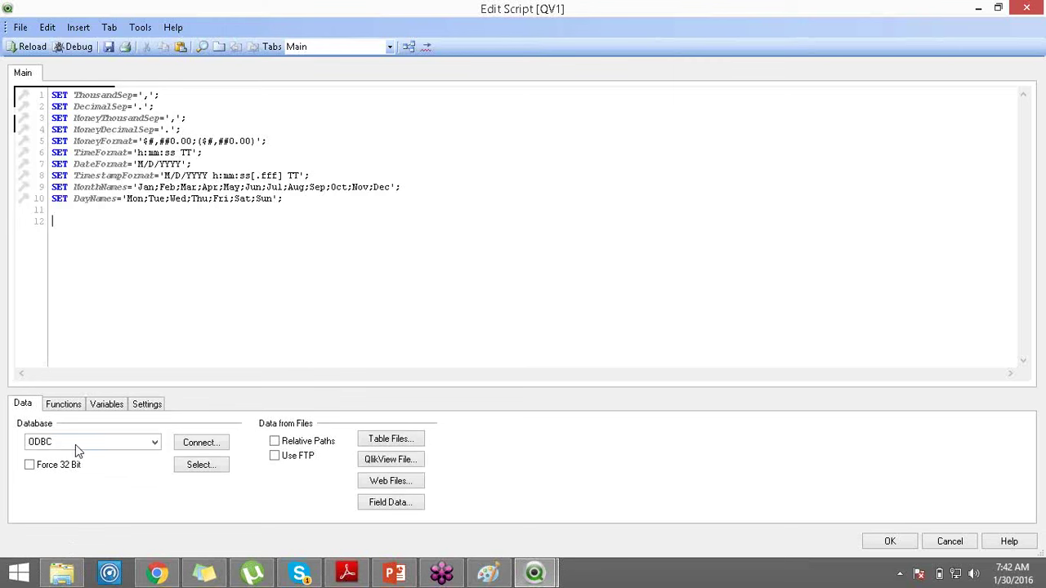
Choose SetAnalysis-Data.xlsx from the Excel Source folder as the table file for the load script
left_click(390, 440)
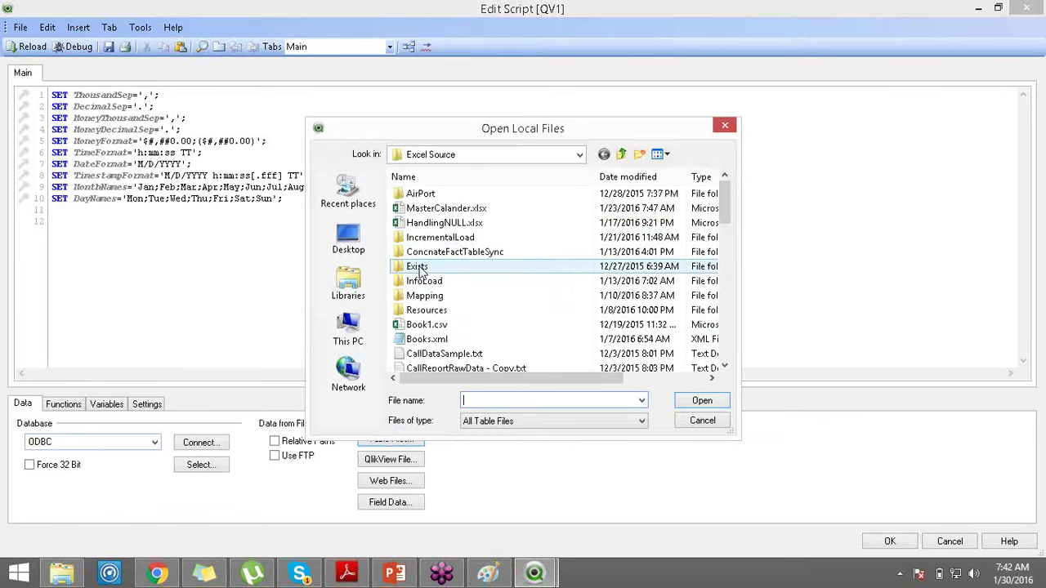
left_click(416, 329)
key("s")
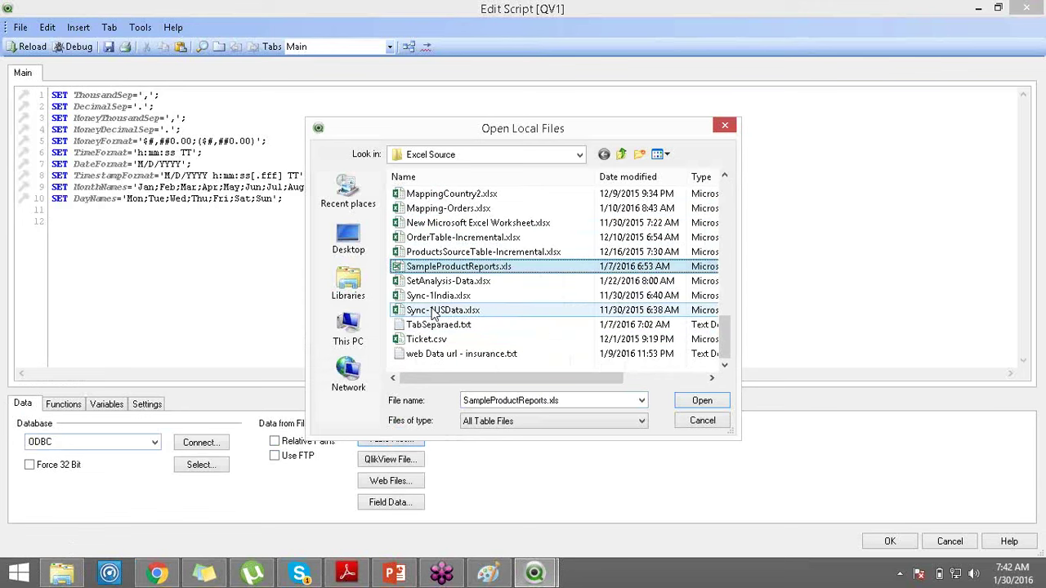
double_click(447, 273)
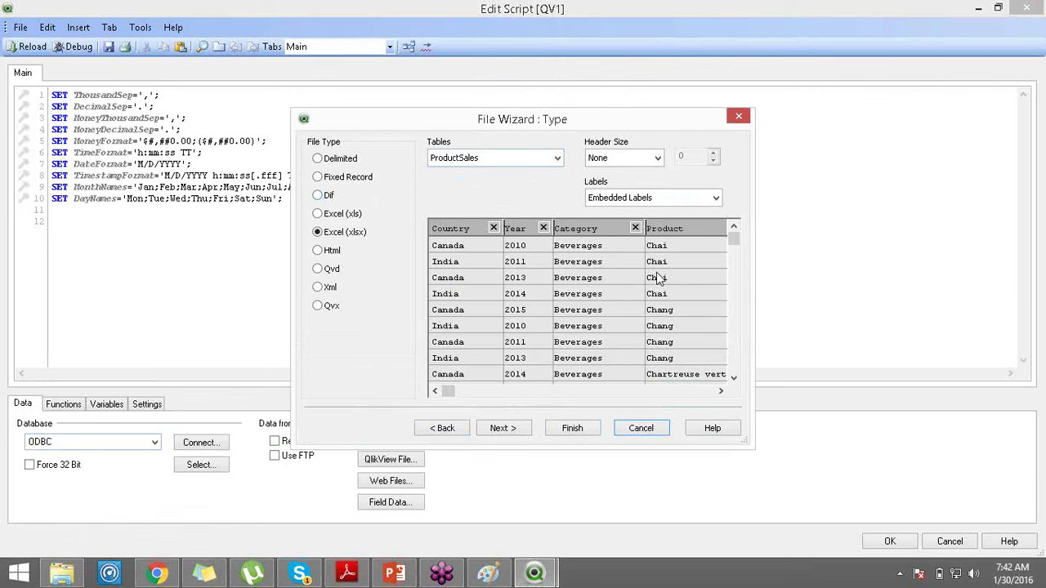
Try None as the label setting, restore Embedded Labels, and insert the load statement for the ProductSales table
left_click(713, 199)
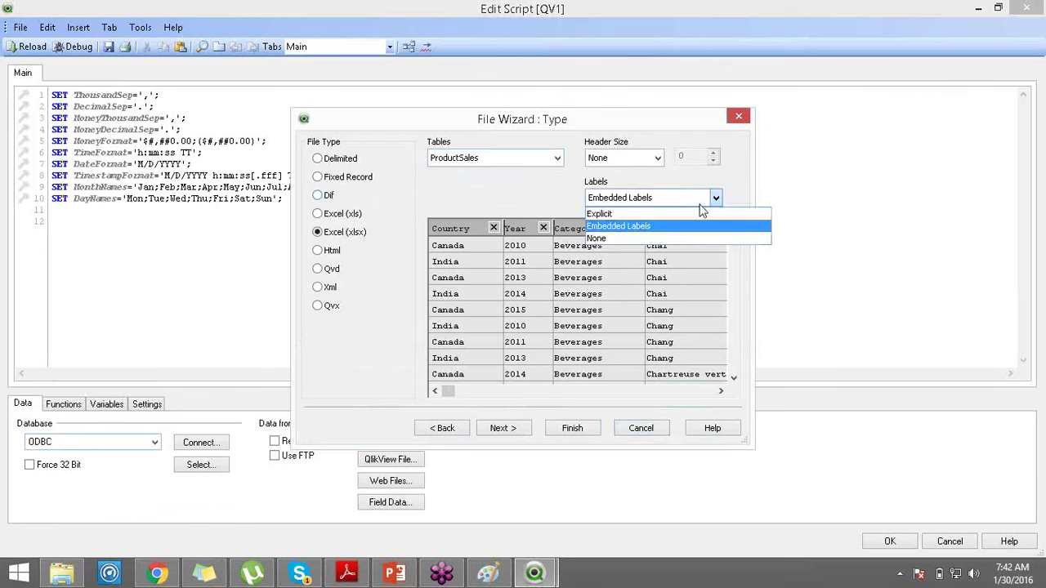
left_click(611, 238)
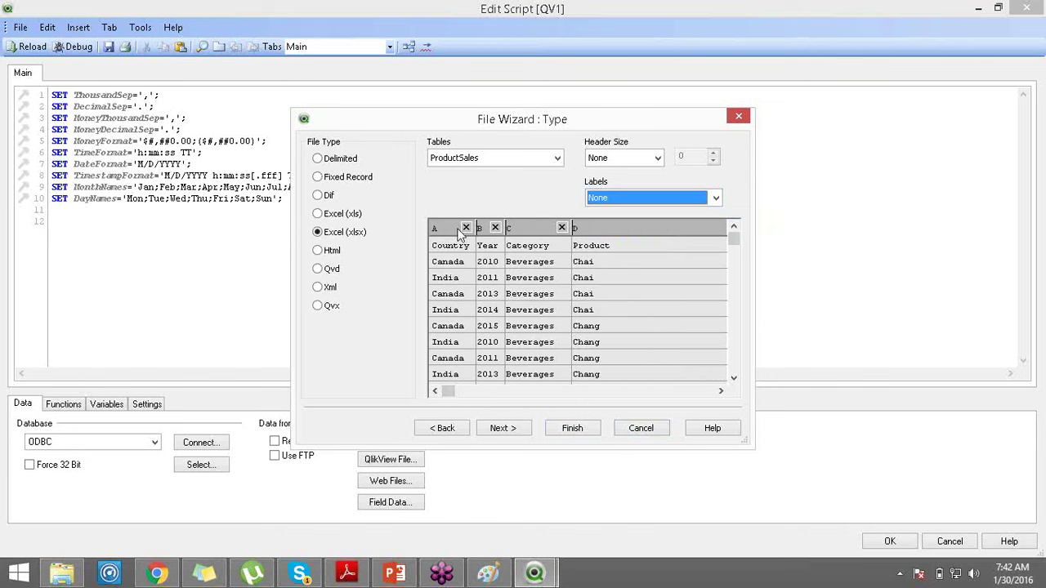
left_click(657, 203)
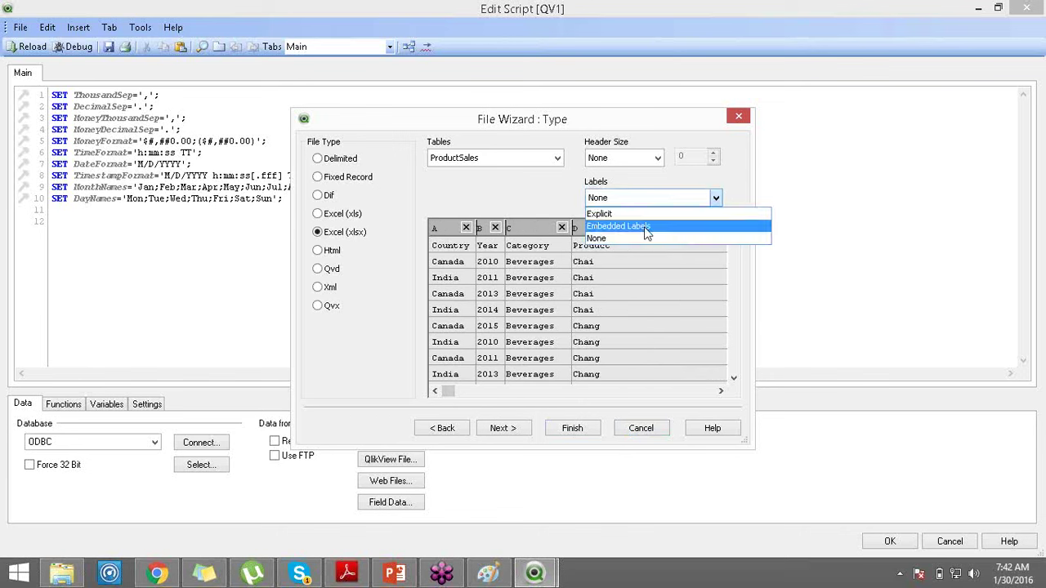
left_click(644, 226)
left_click(571, 435)
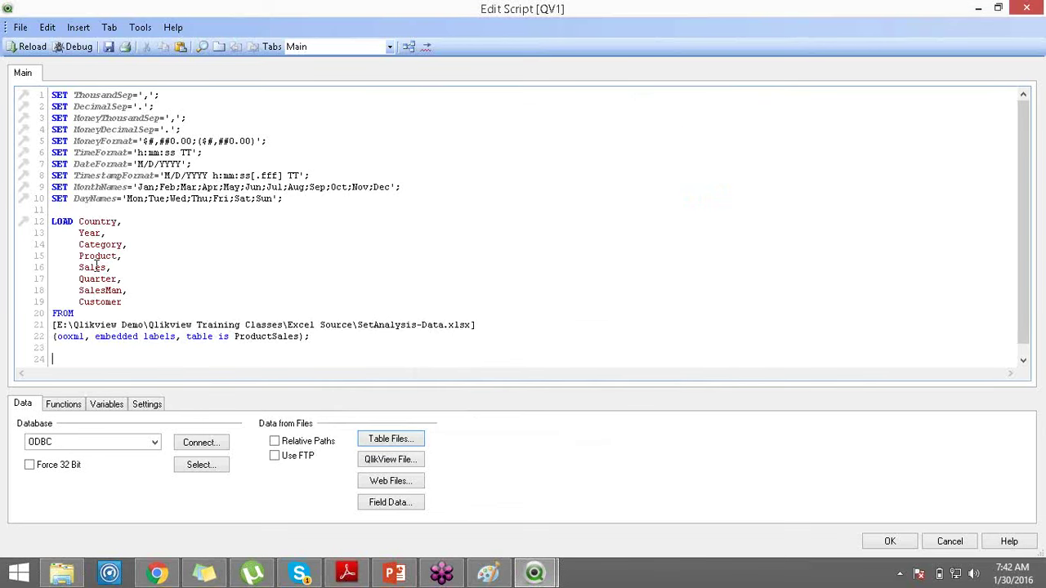
Reload the script, saving the document as QlikviewDemoJanBISP in the Excel Source folder
left_click(31, 46)
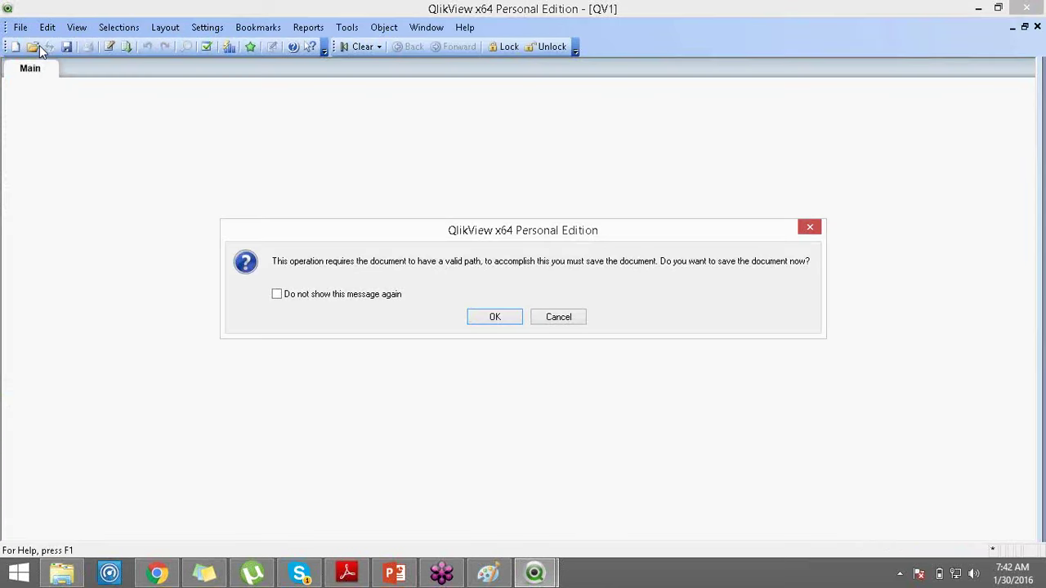
left_click(483, 321)
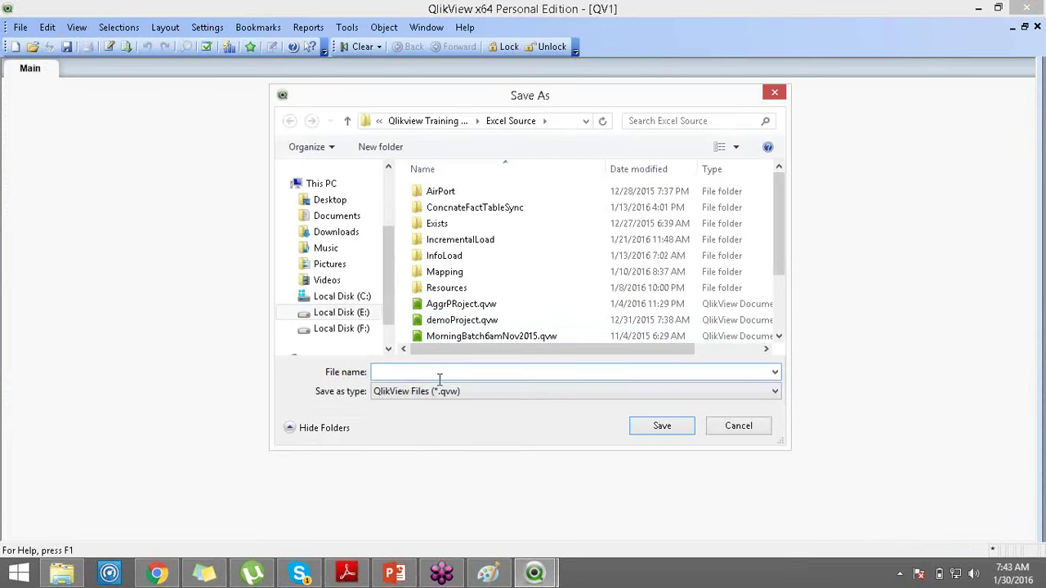
type("Qlikv")
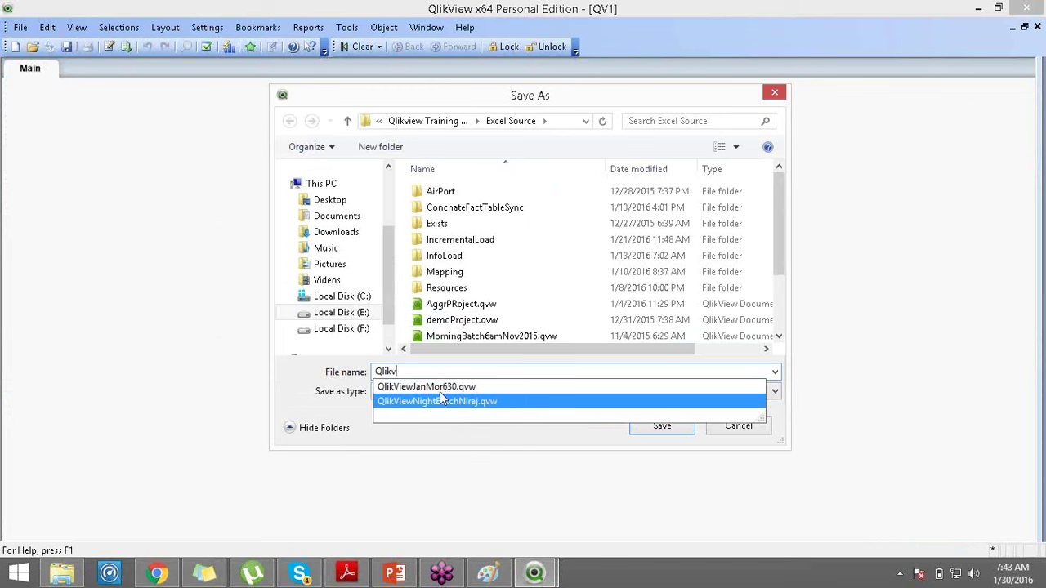
type("iewDe")
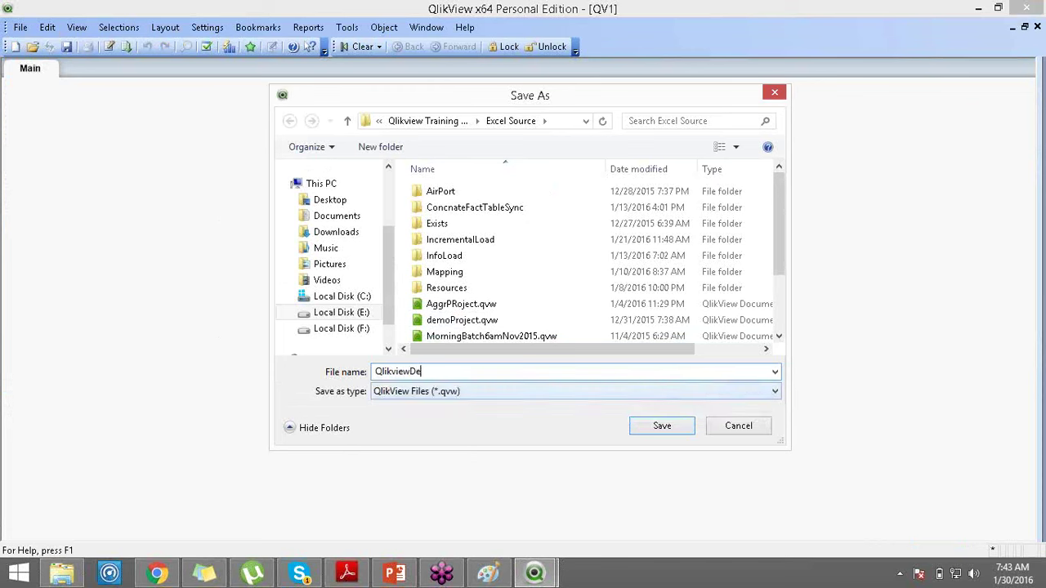
type("moJanBISP")
key("Return")
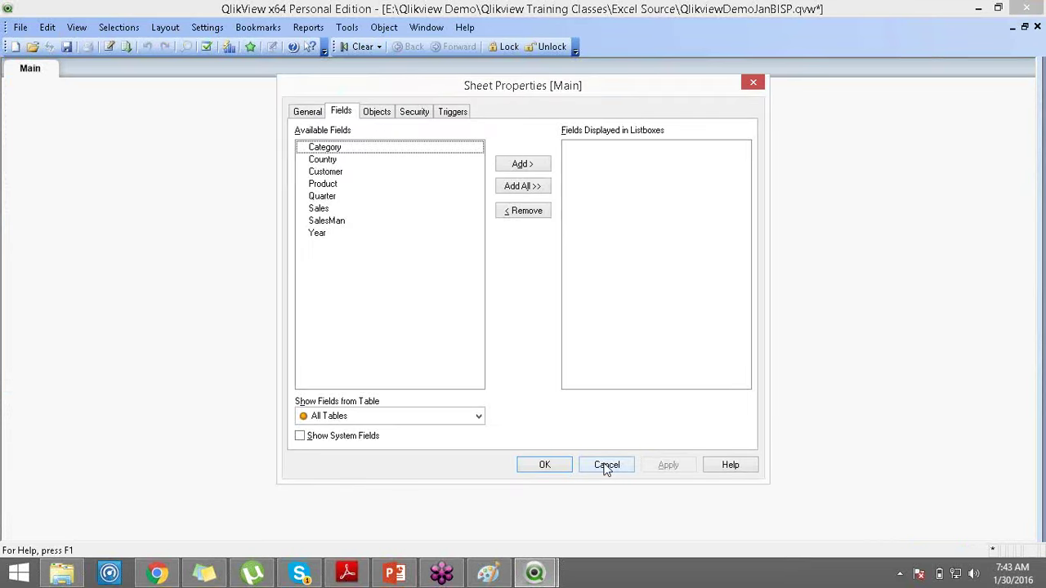
Dismiss the sheet properties, view the data model in the Table Viewer, and preview the ProductSales table's records
left_click(605, 465)
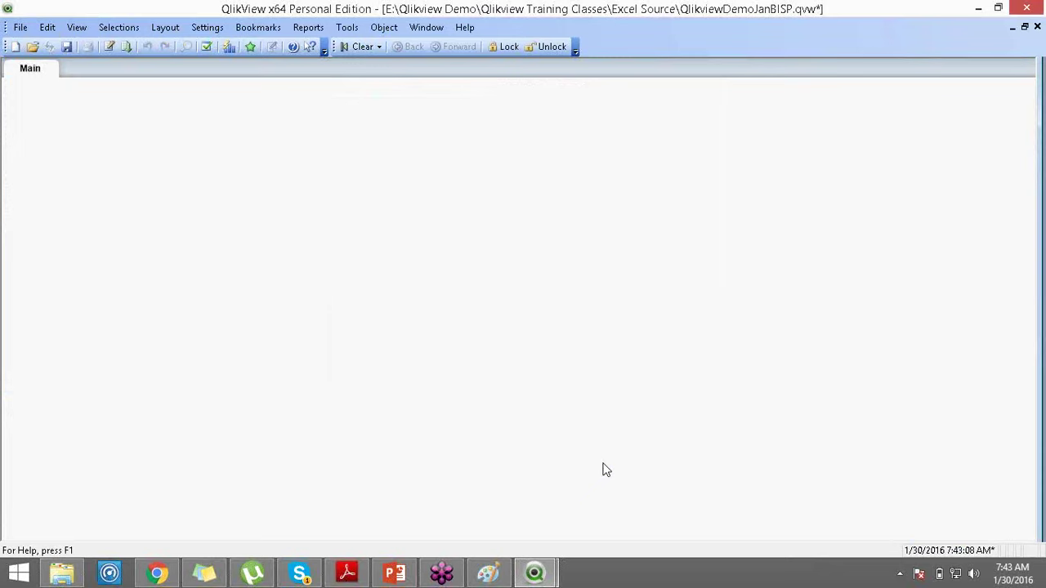
key("ctrl+t")
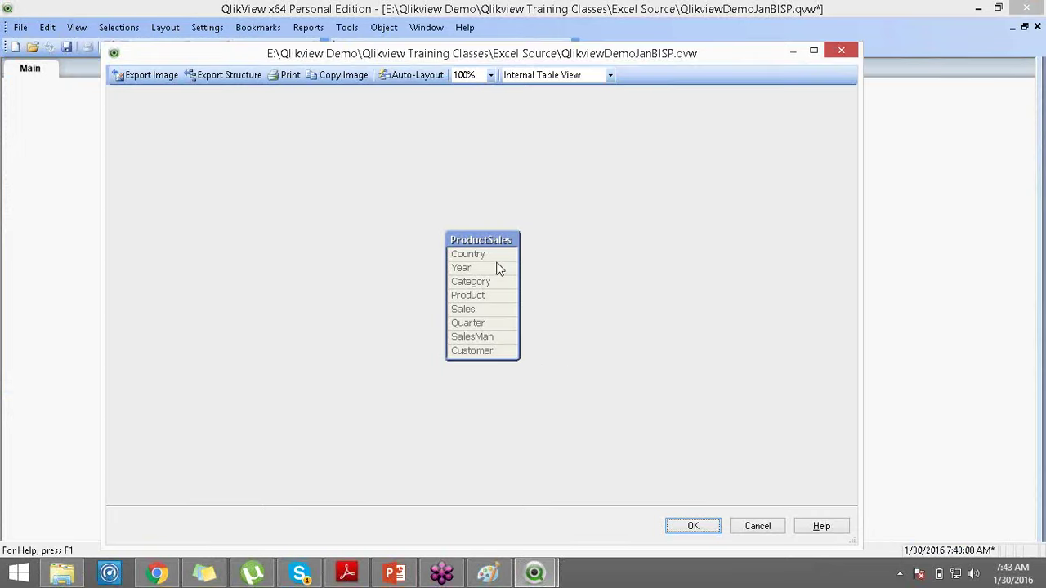
right_click(490, 237)
left_click(502, 245)
left_click(502, 245)
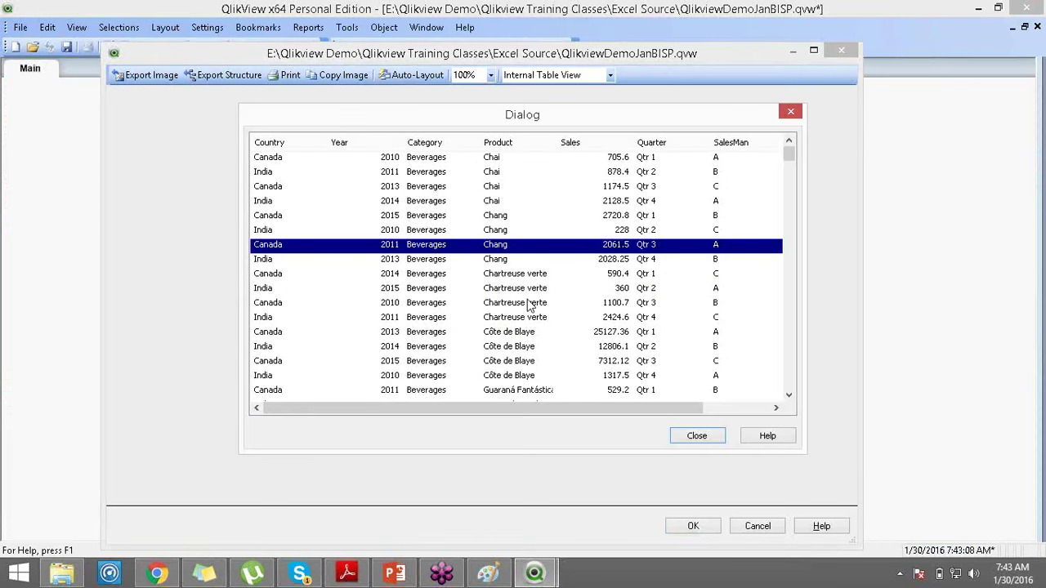
left_click(697, 438)
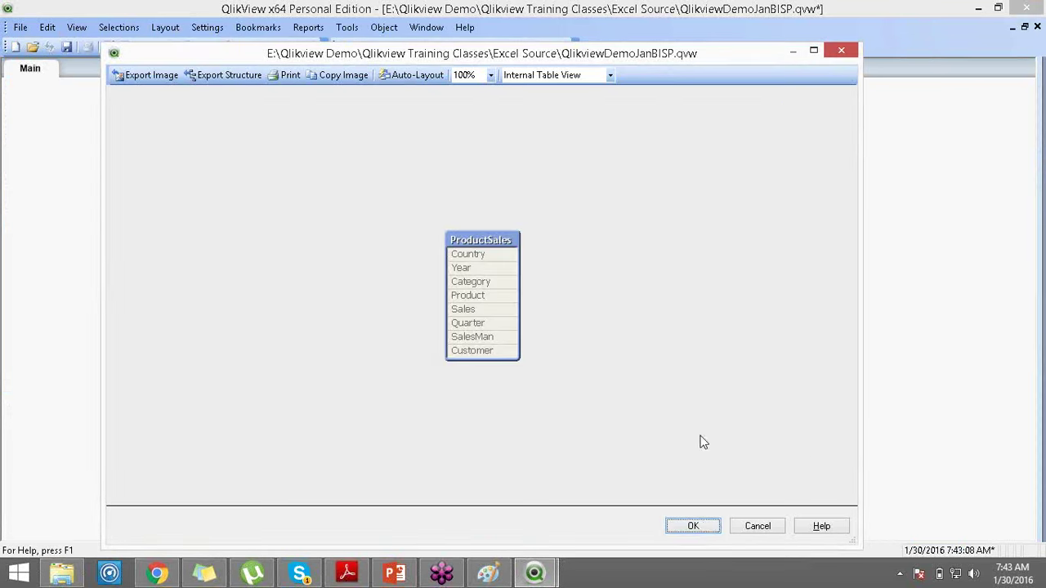
left_click(694, 526)
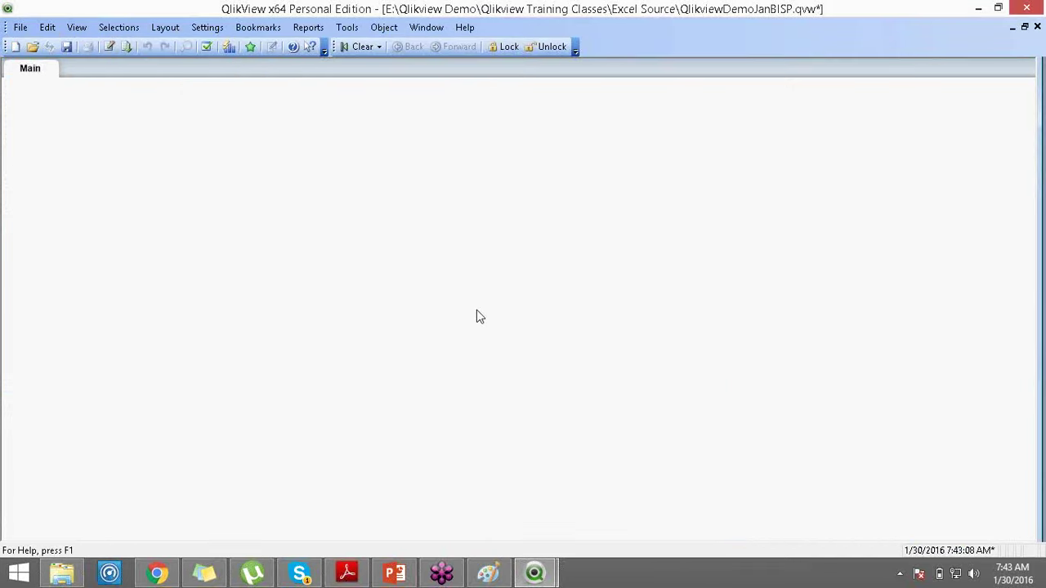
Add a list box for the Country field to the Main sheet
right_click(124, 164)
mouse_move(245, 206)
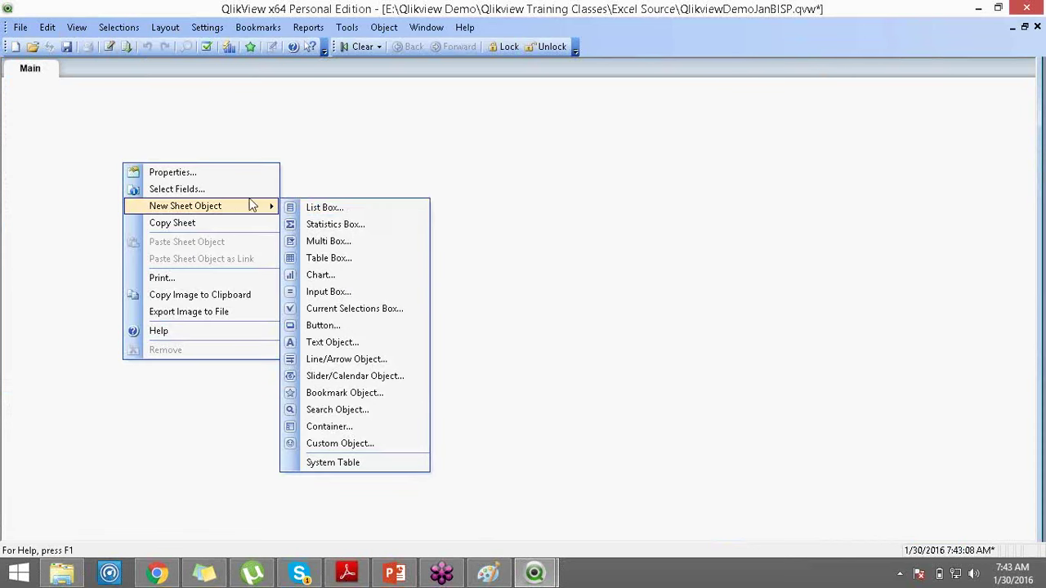
left_click(328, 212)
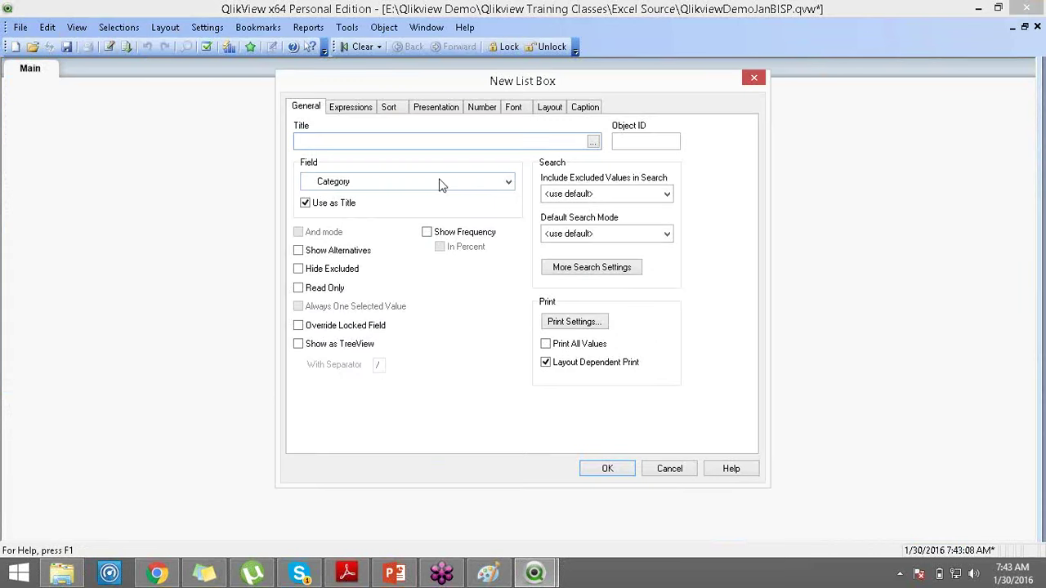
left_click(478, 184)
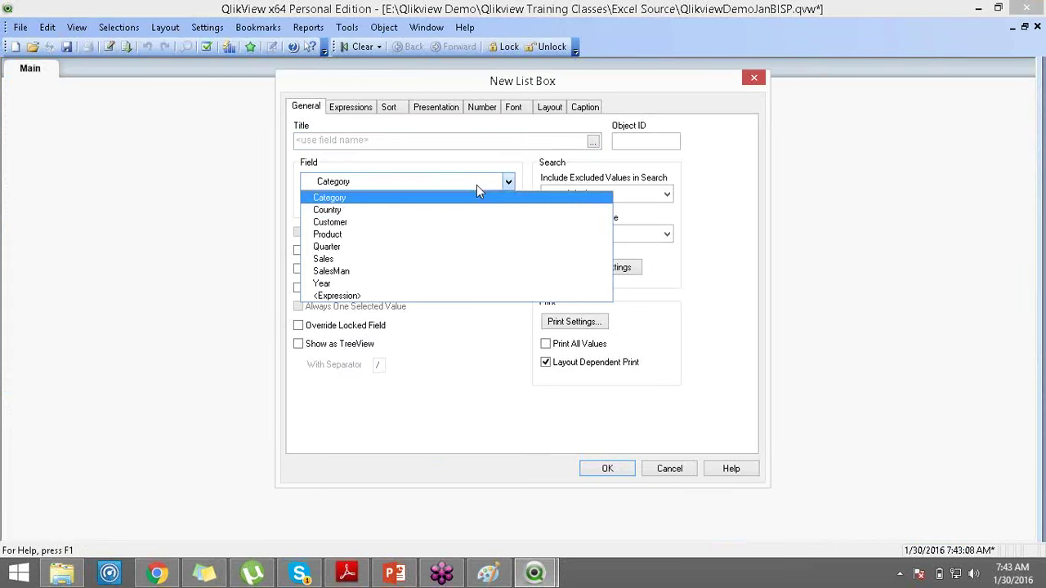
left_click(373, 201)
left_click(397, 186)
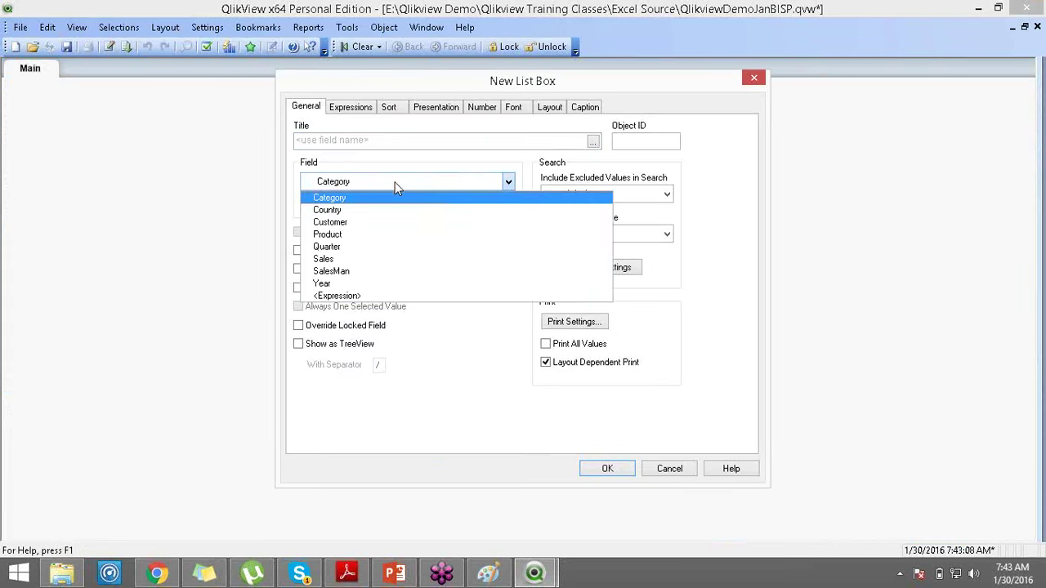
left_click(330, 210)
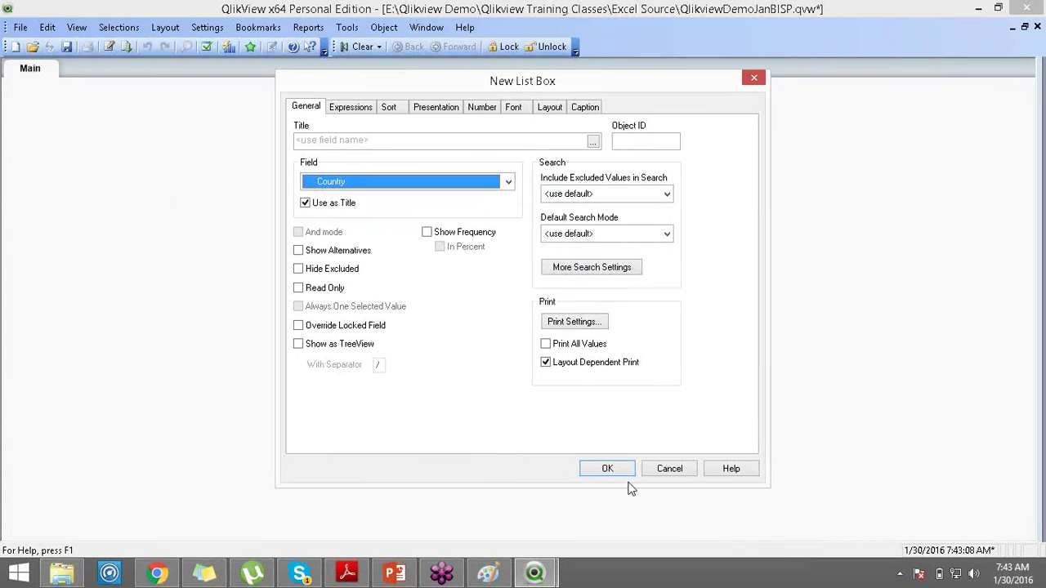
left_click(606, 470)
Add a list box for the Category field and stack it below the Country list box along the sheet's left edge
right_click(226, 254)
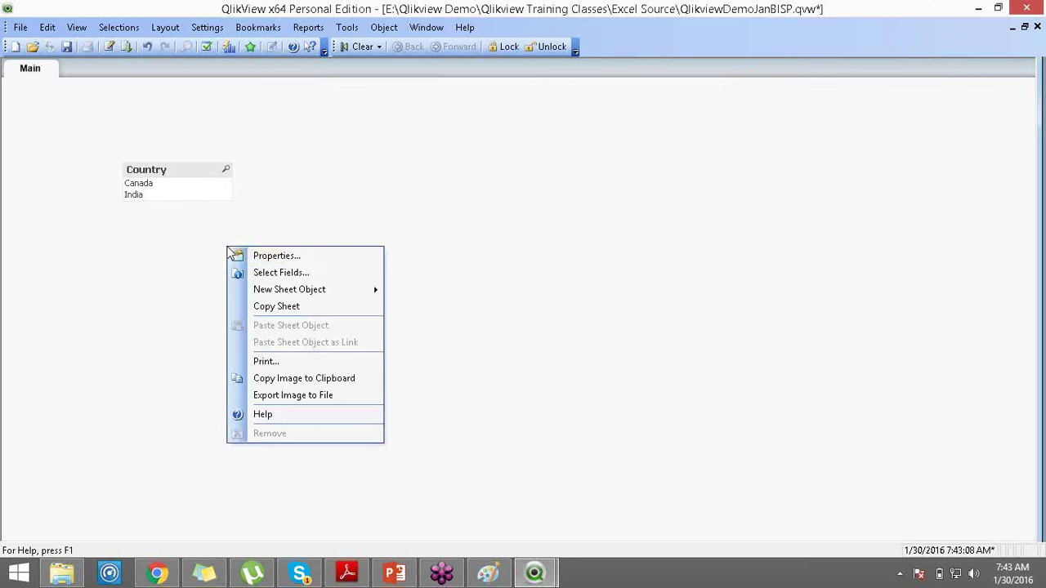
mouse_move(323, 289)
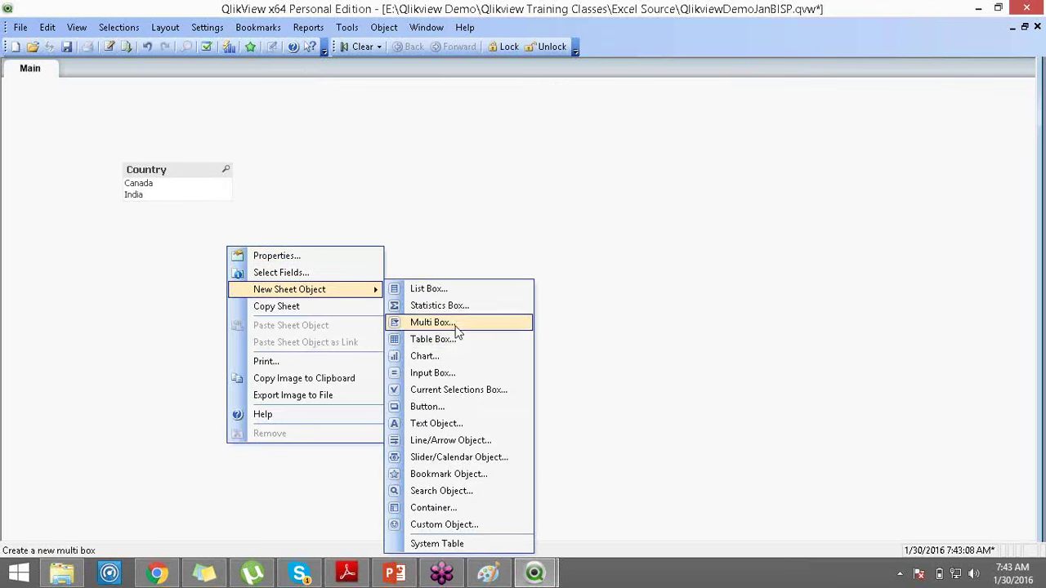
left_click(433, 289)
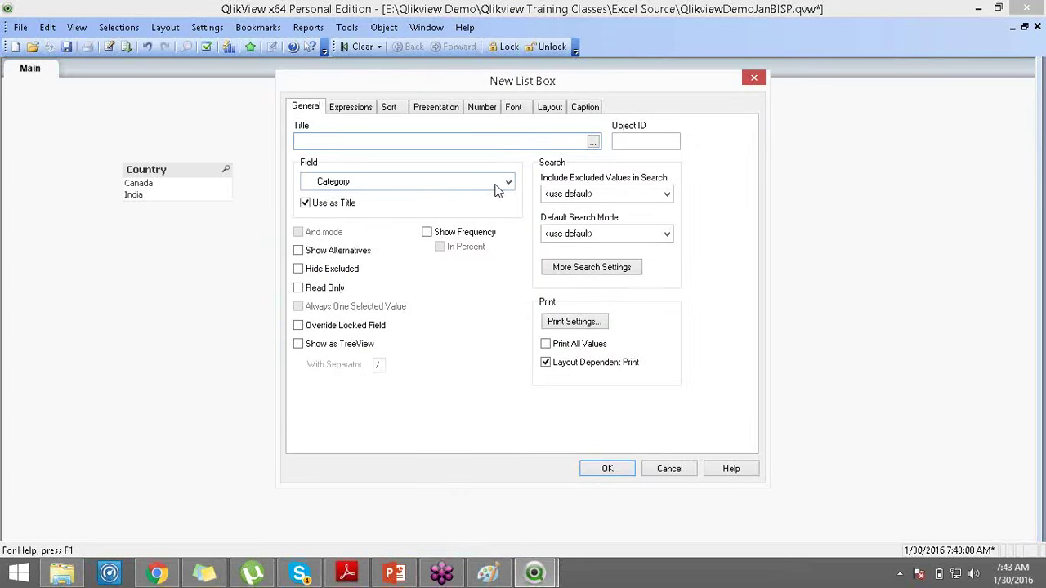
left_click(603, 469)
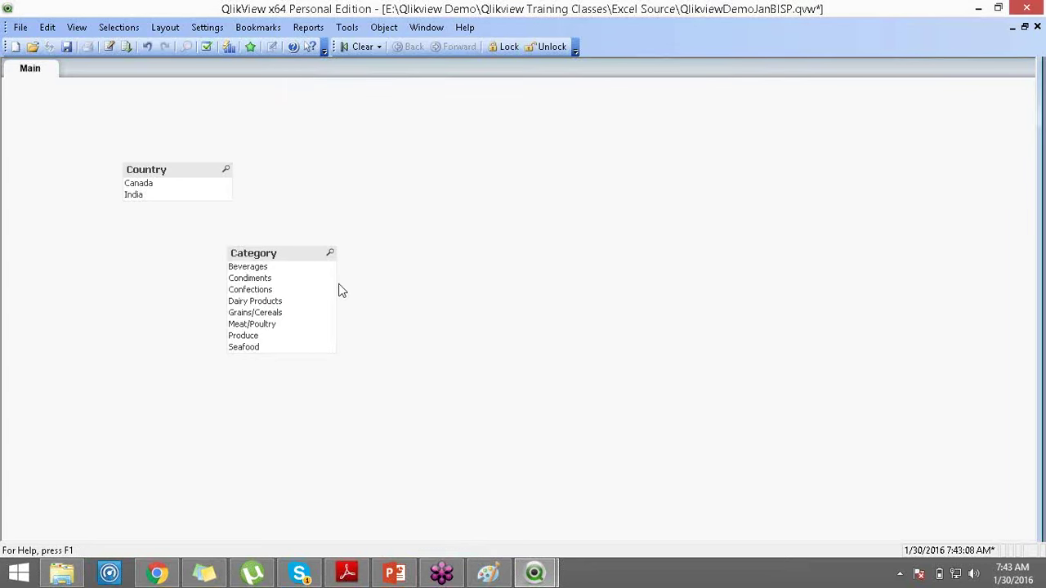
left_click_drag(257, 260, 62, 231)
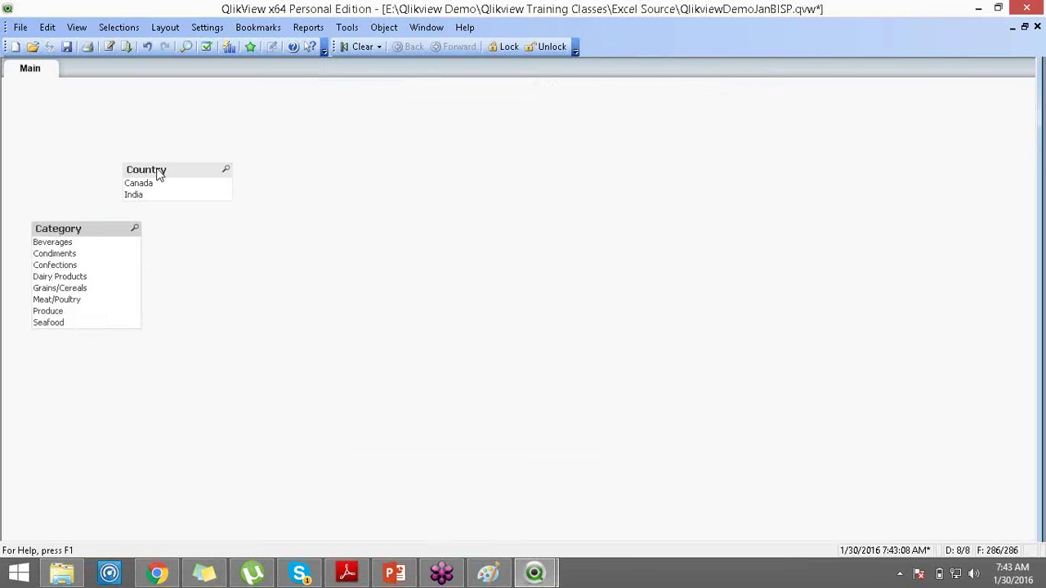
left_click_drag(175, 171, 86, 177)
Add a Year list box with Single Column turned off, stretch it into one horizontal row, and place it beside and slightly above Country
right_click(184, 154)
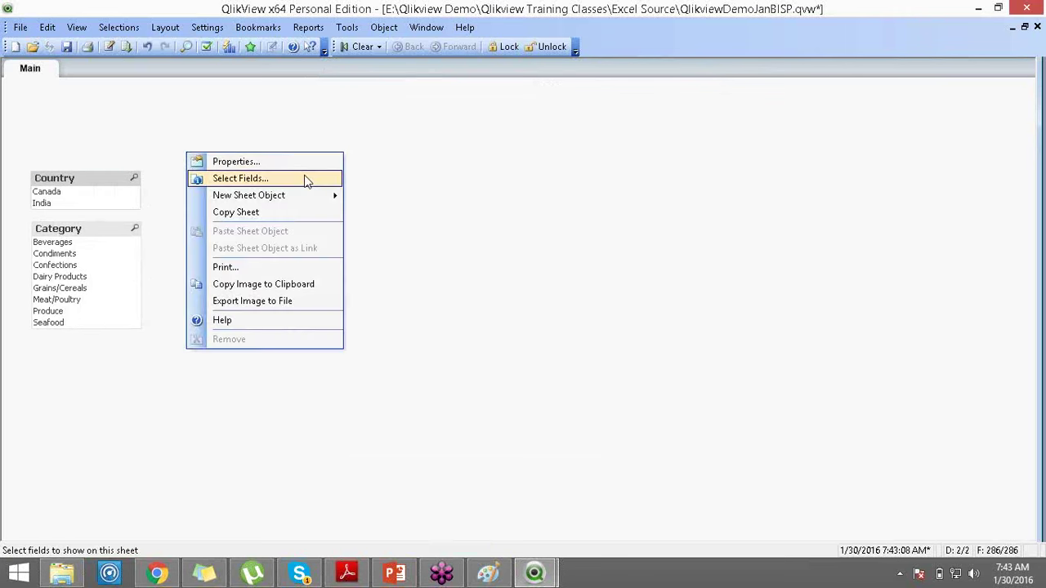
mouse_move(278, 195)
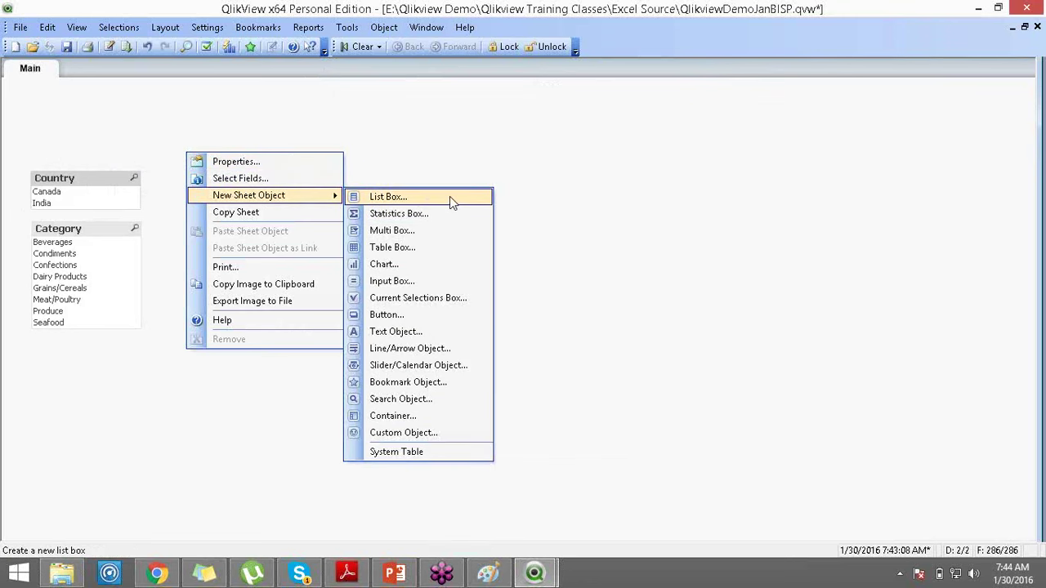
left_click(449, 196)
left_click(508, 184)
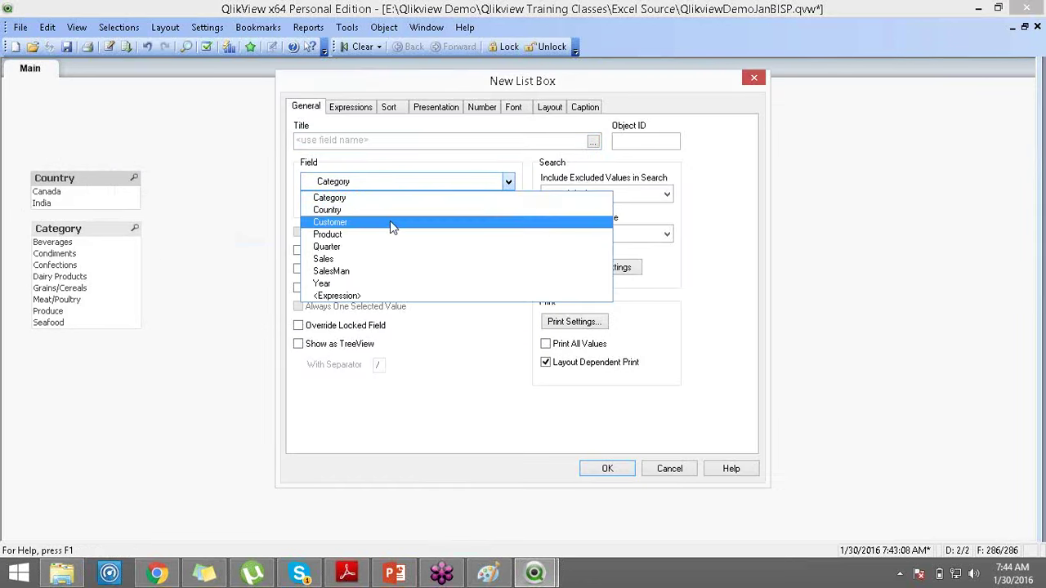
left_click(366, 282)
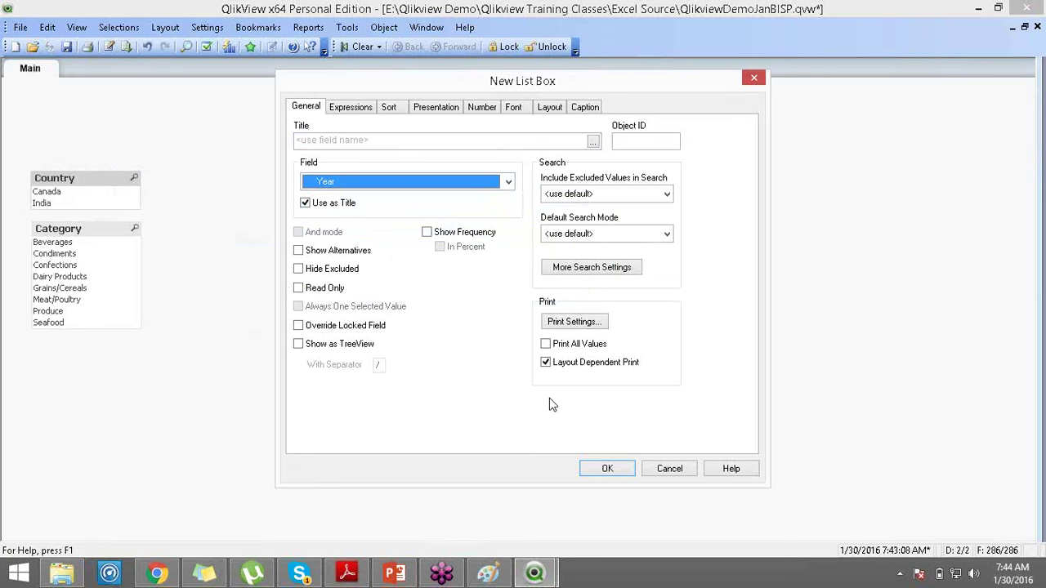
left_click(435, 114)
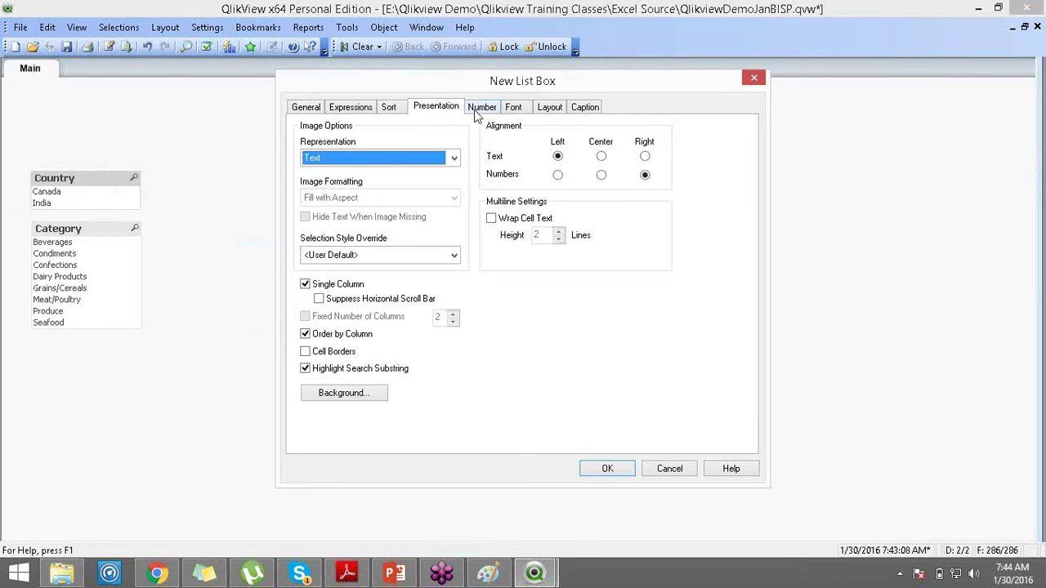
left_click(479, 113)
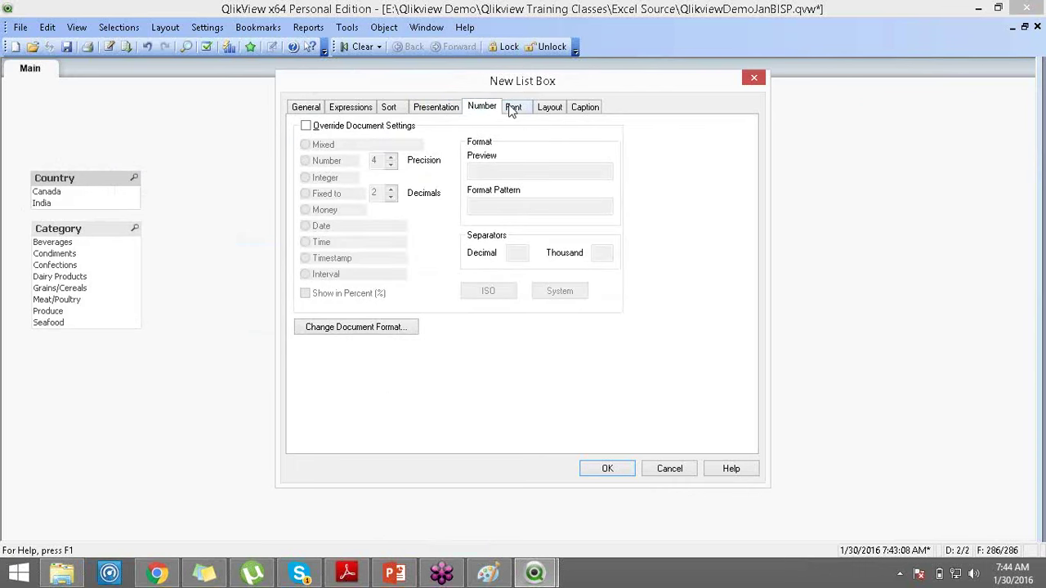
left_click(431, 106)
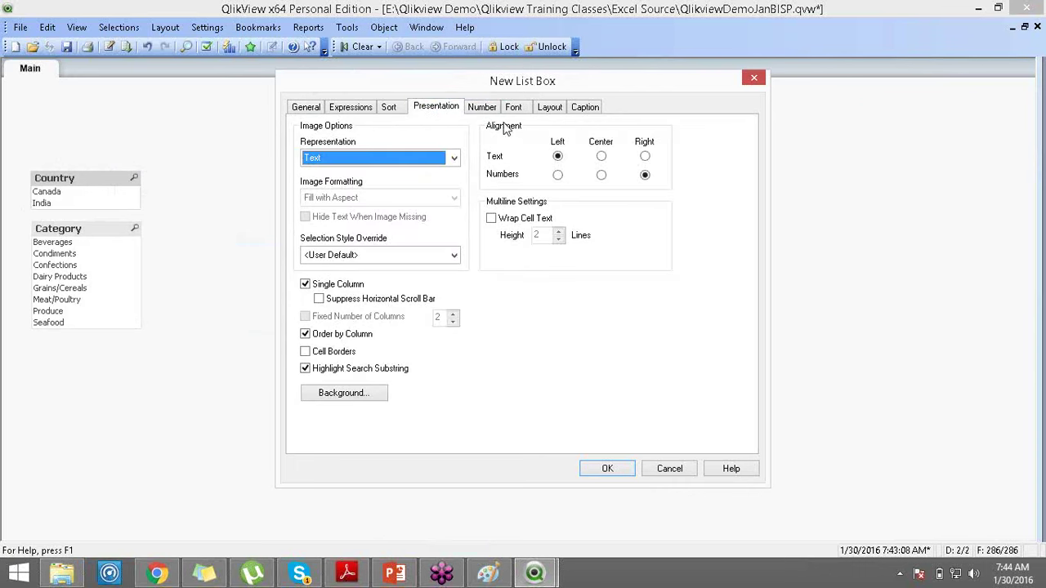
left_click(306, 283)
left_click(595, 472)
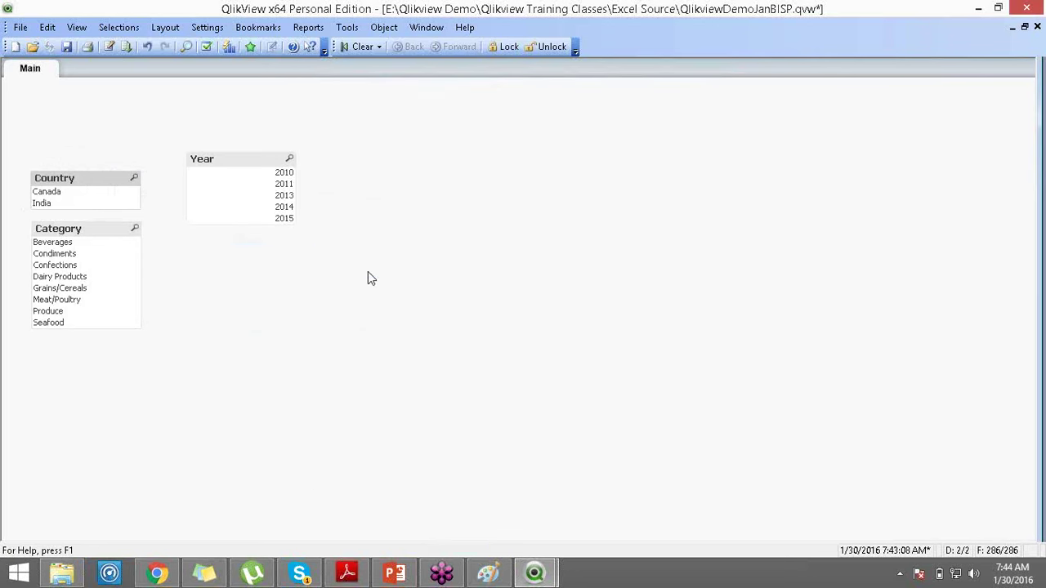
left_click_drag(274, 225, 445, 163)
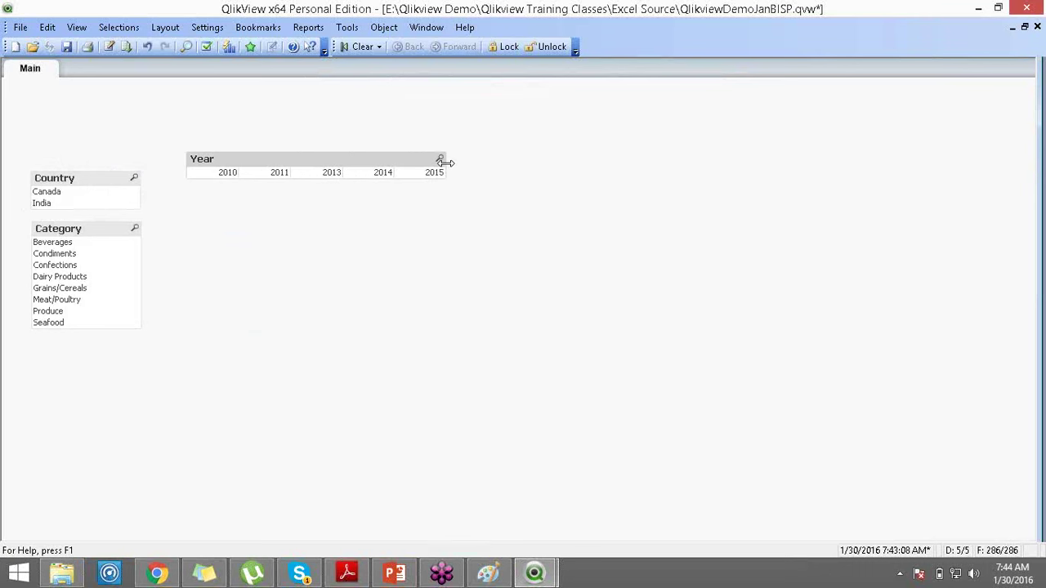
left_click_drag(316, 160, 304, 149)
right_click(483, 145)
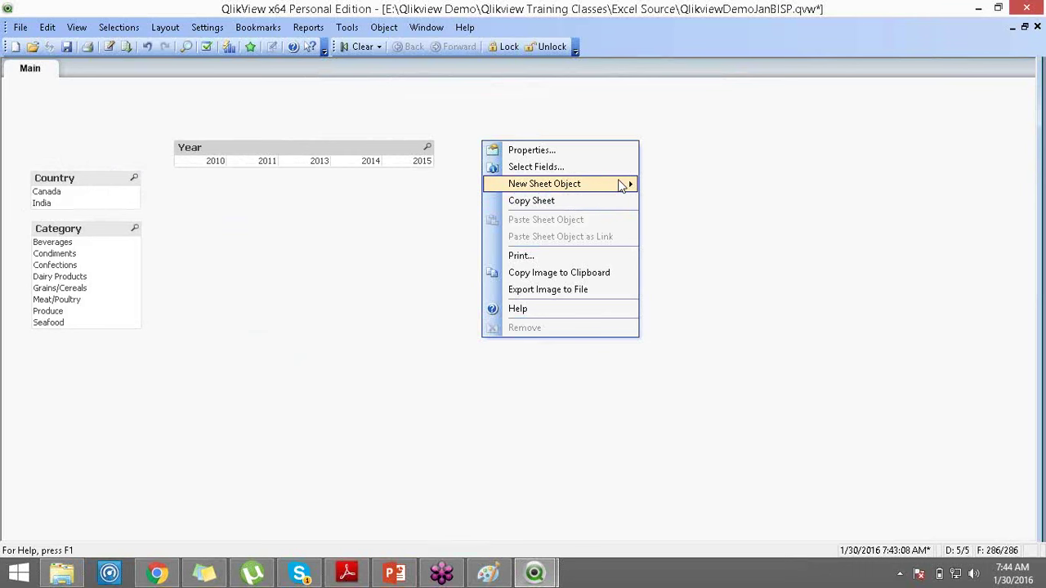
mouse_move(626, 183)
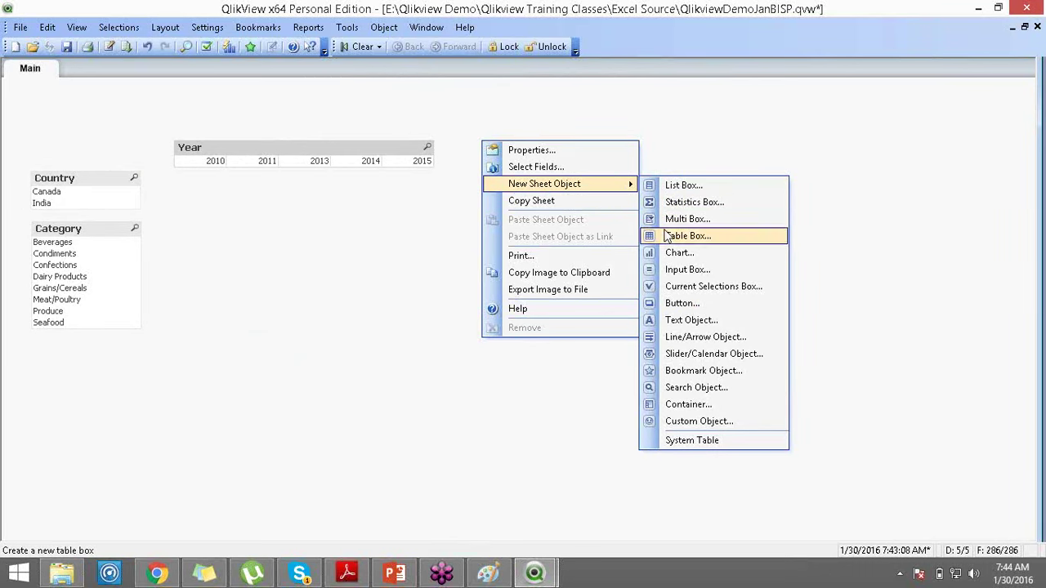
left_click(430, 318)
Start a new bar chart on the Main sheet with Category as its dimension
right_click(292, 268)
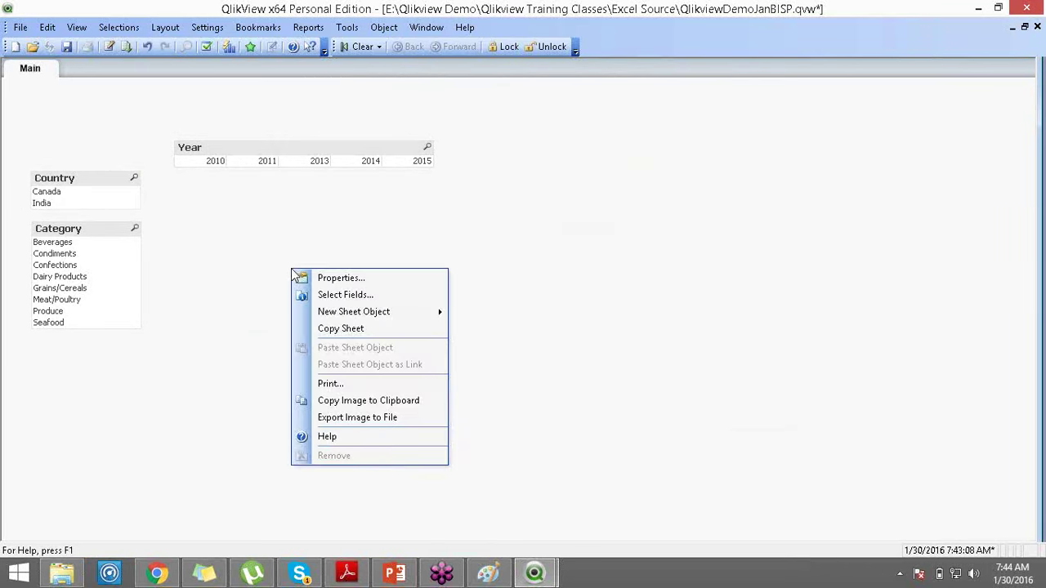
mouse_move(441, 318)
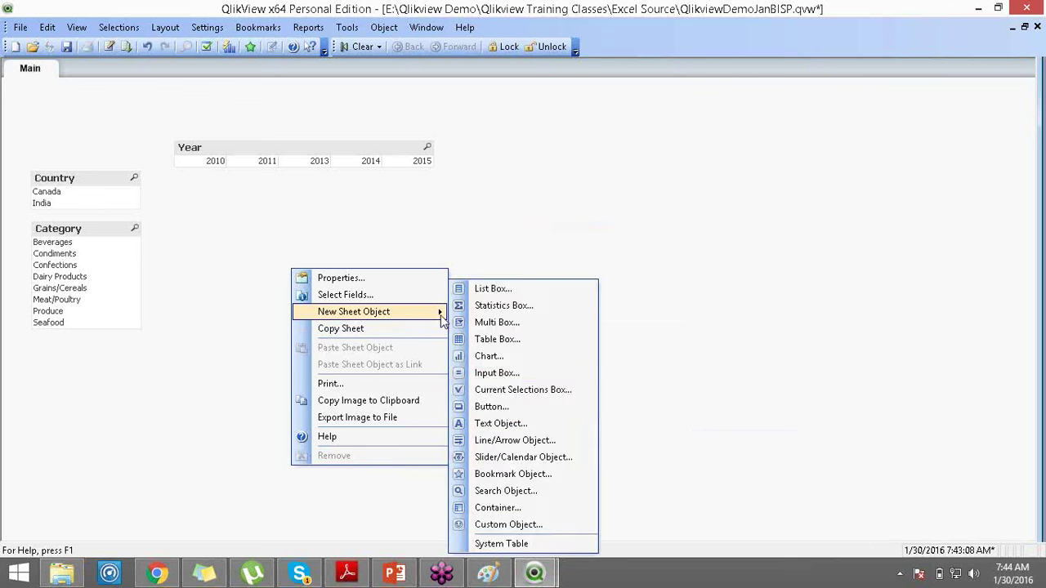
left_click(527, 357)
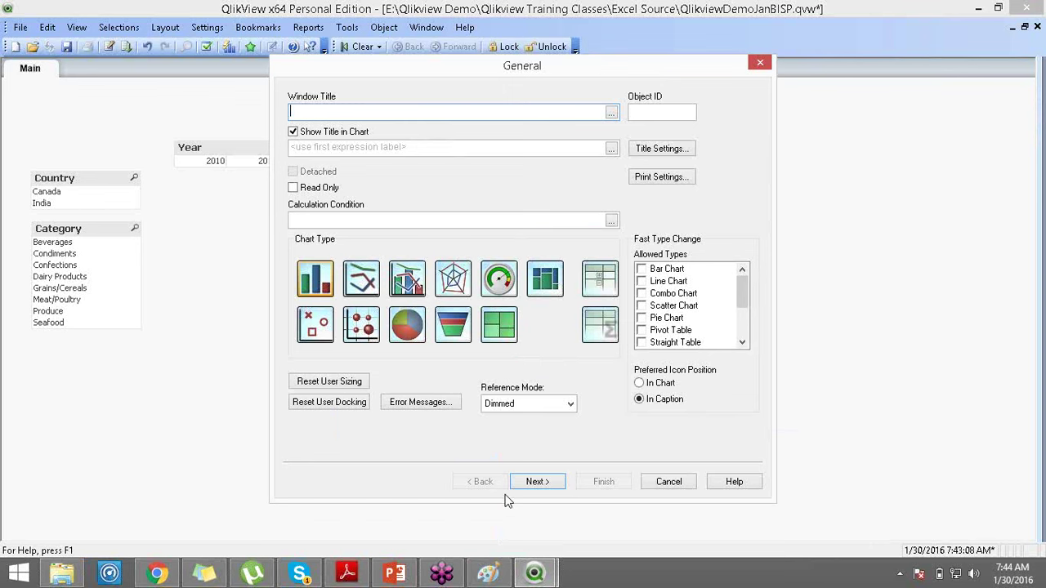
left_click(542, 482)
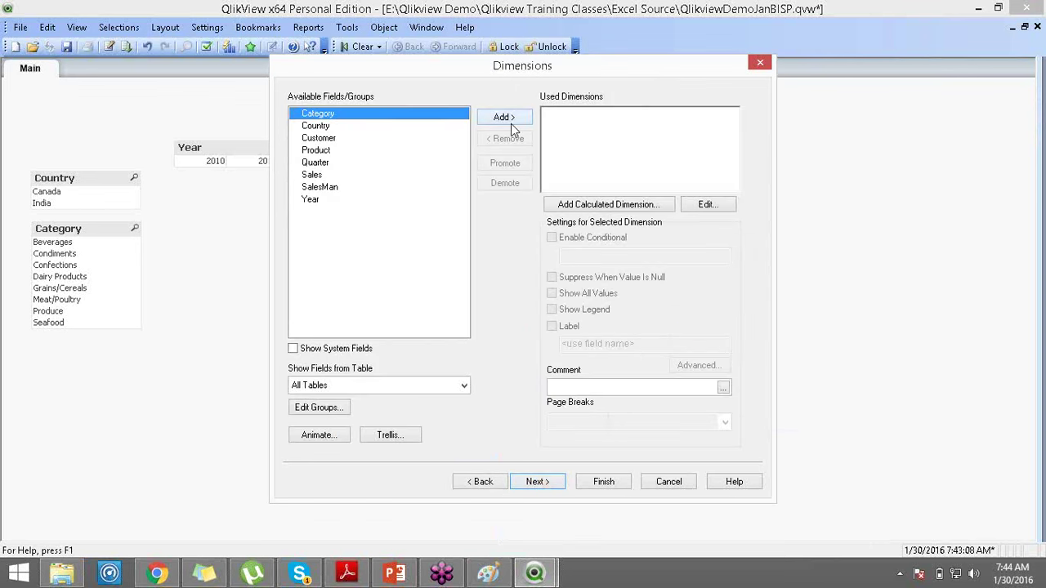
left_click(510, 119)
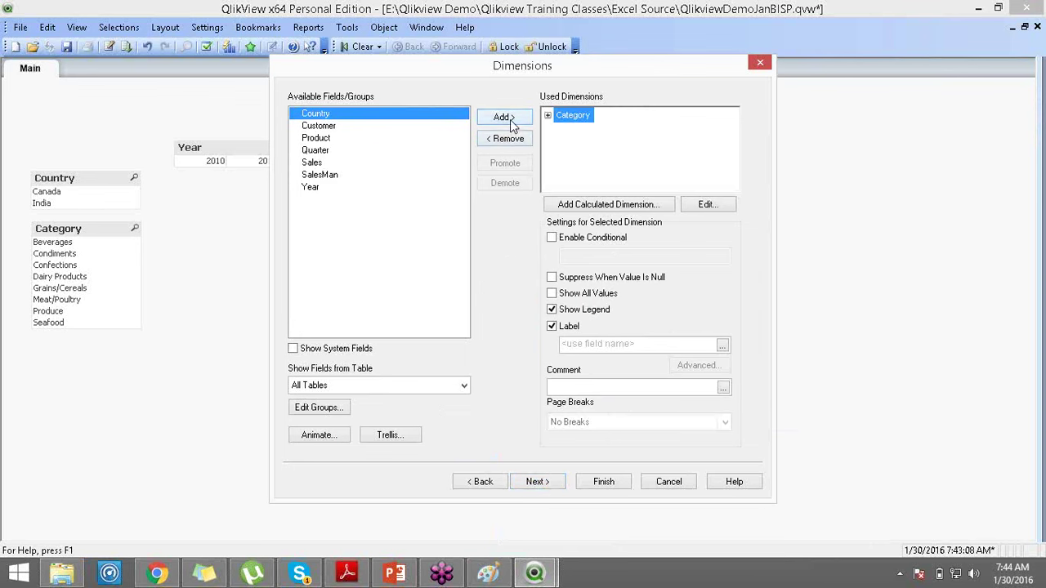
Finish the bar chart with the expression Sum (Sales) and place it beneath the Year list box, beside Country and Category
left_click(557, 483)
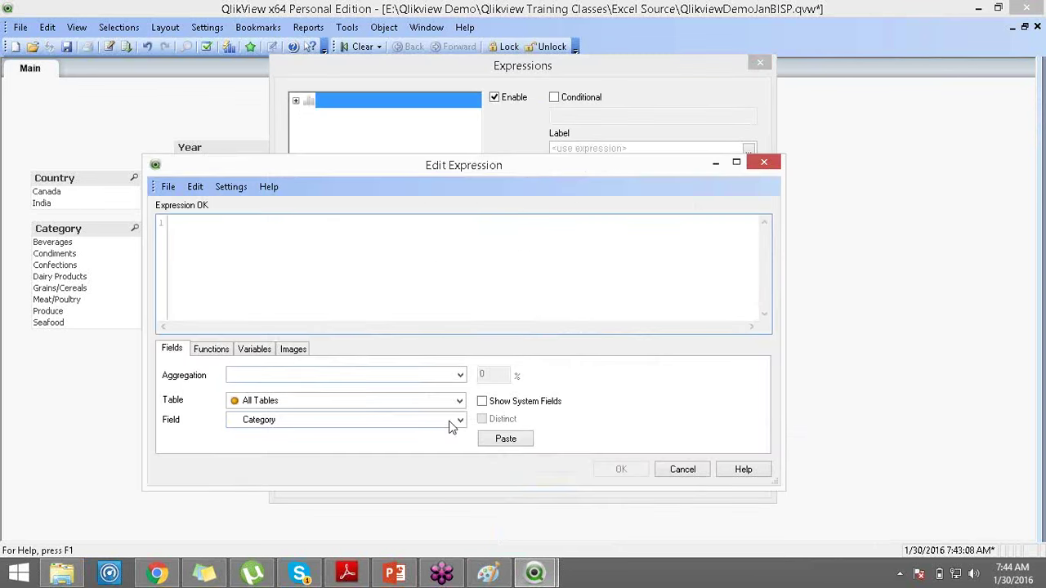
left_click(459, 374)
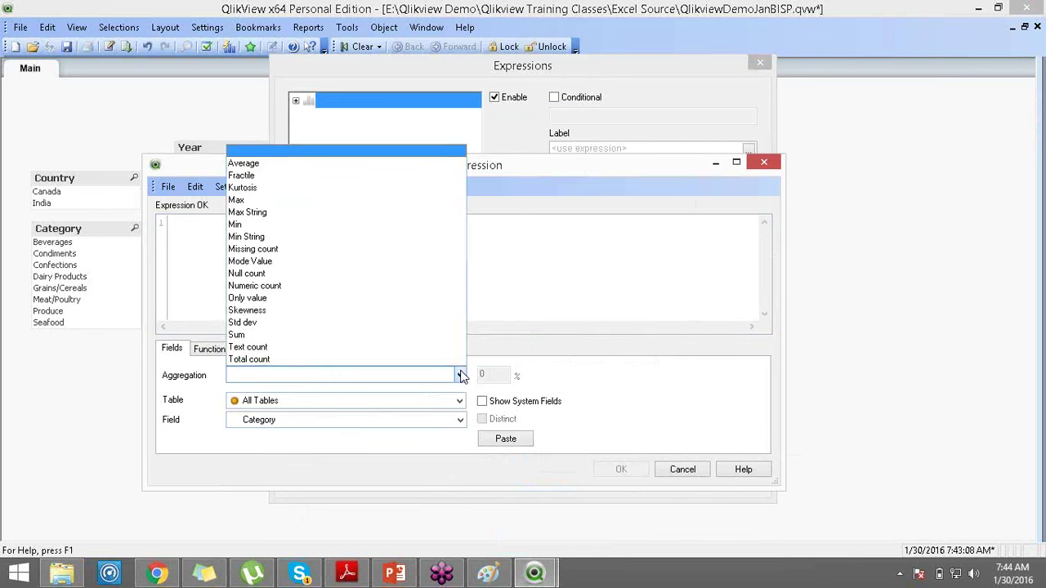
left_click(293, 335)
left_click(421, 423)
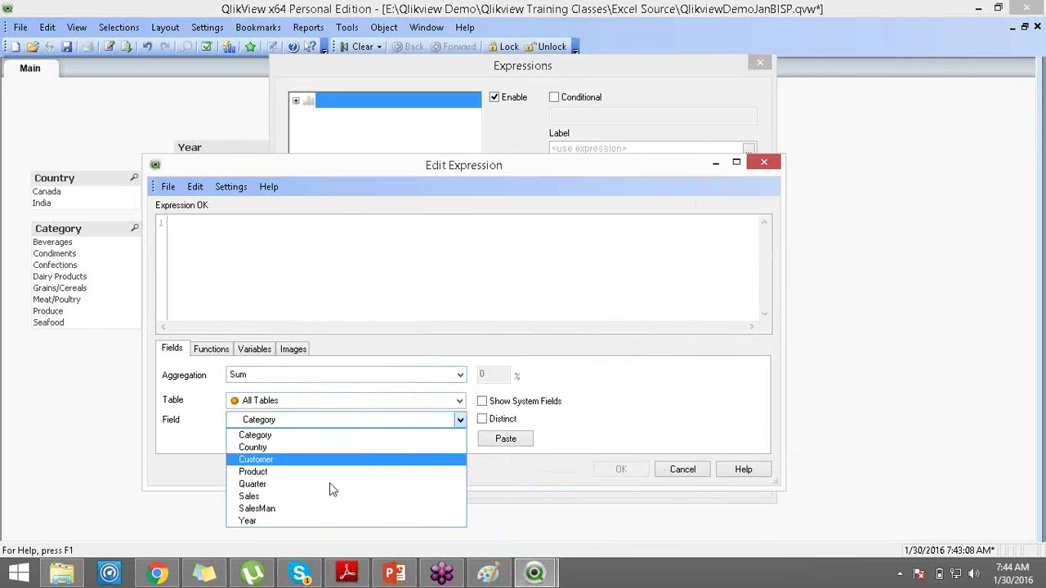
left_click(315, 497)
left_click(511, 441)
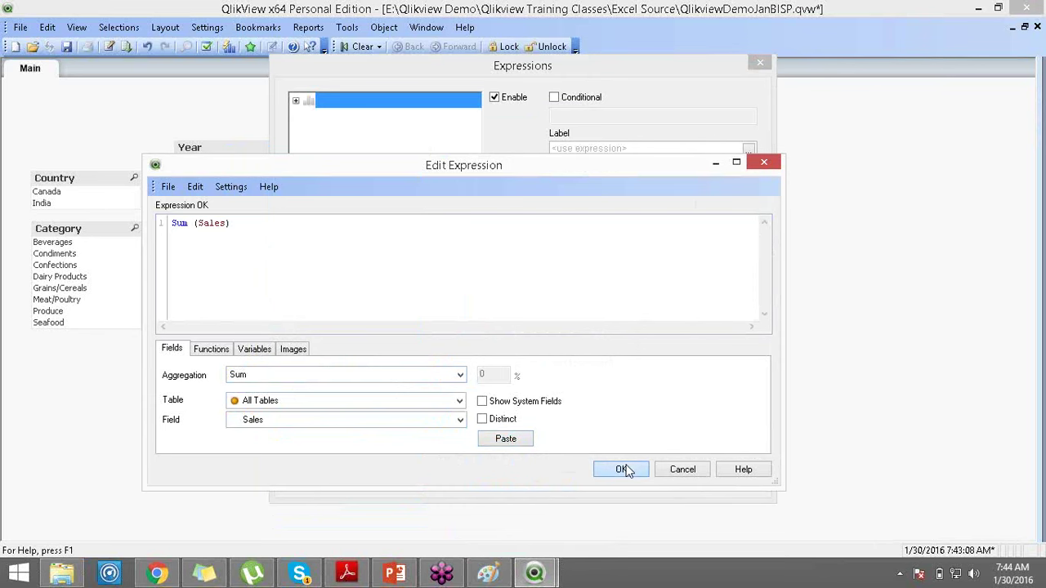
left_click(621, 470)
left_click(605, 482)
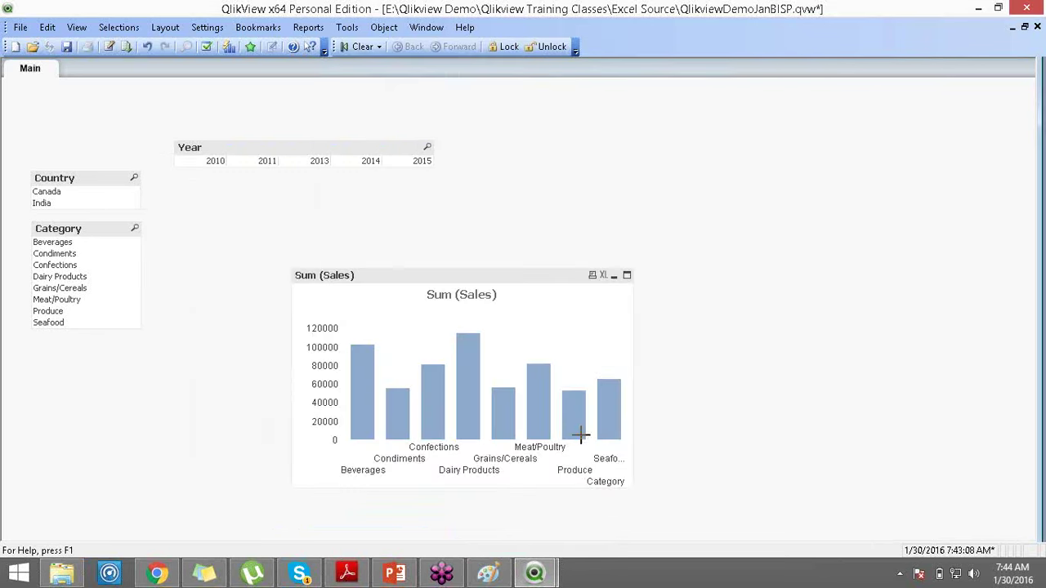
left_click_drag(509, 274, 372, 201)
double_click(374, 201)
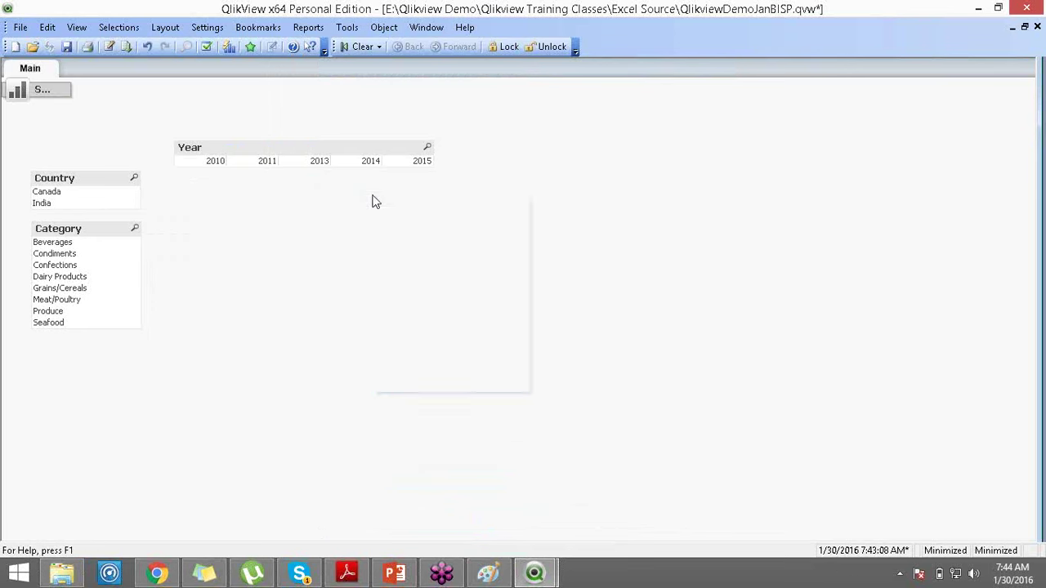
right_click(373, 202)
left_click(20, 96)
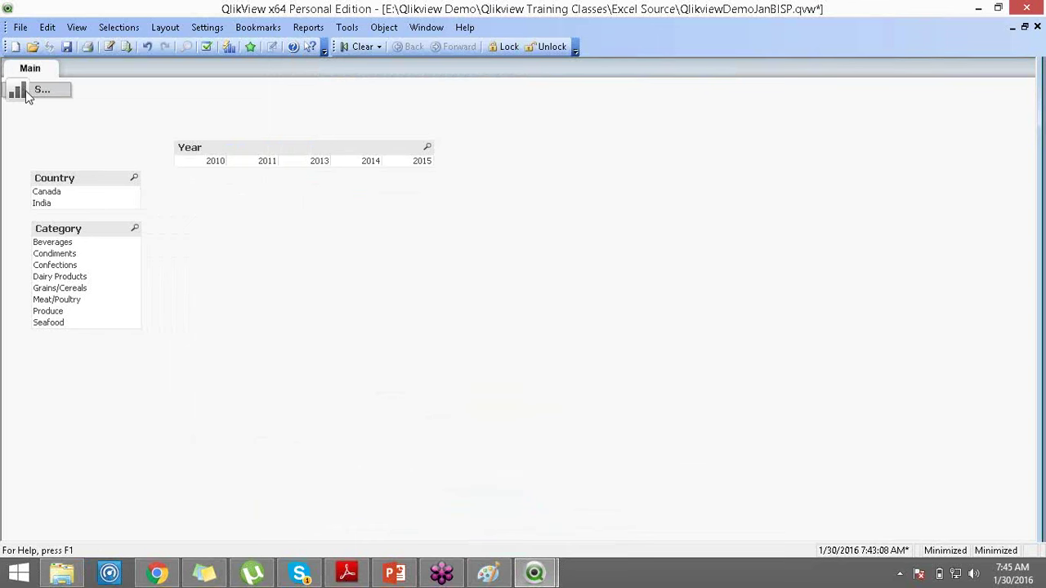
double_click(29, 94)
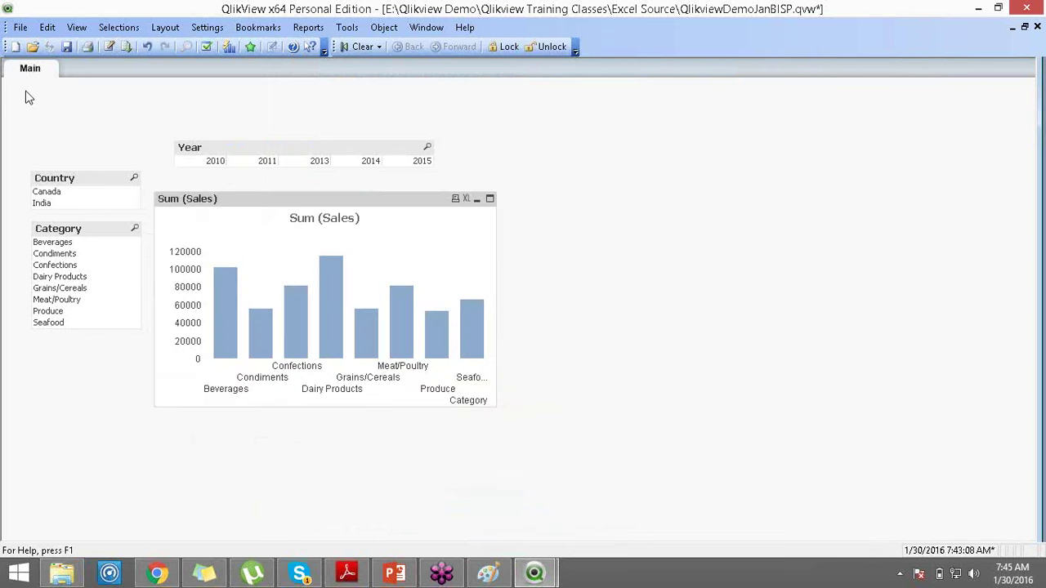
Enable Multicolored for the Sum (Sales) chart's bars and widen the chart on the sheet
right_click(271, 198)
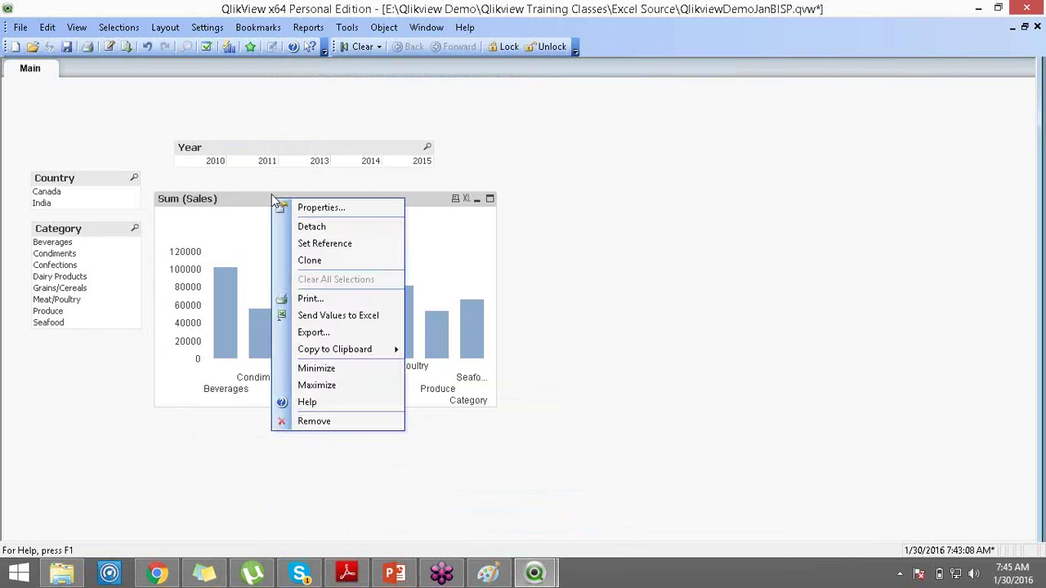
left_click(321, 208)
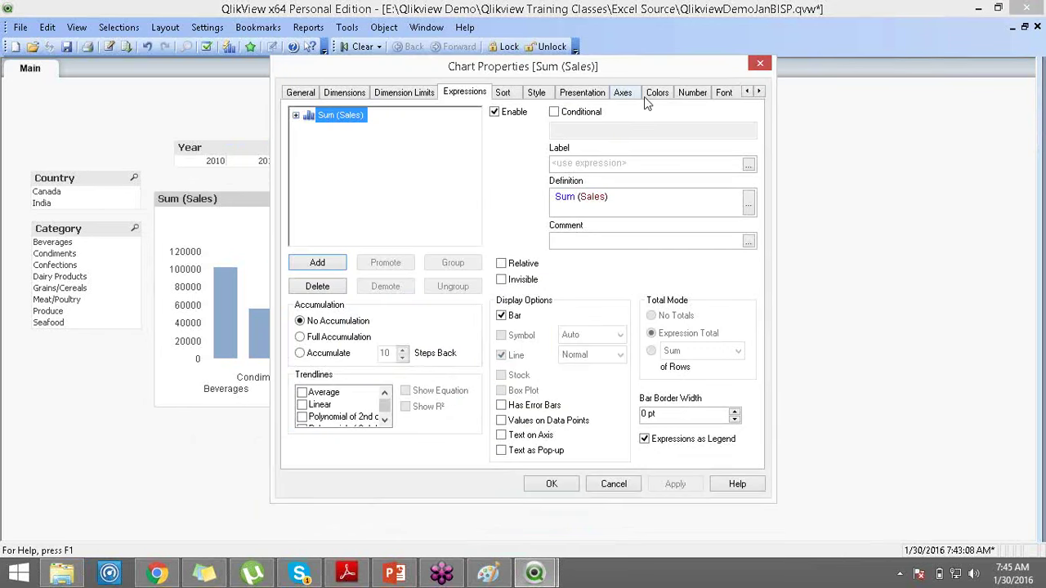
left_click(656, 92)
left_click(562, 128)
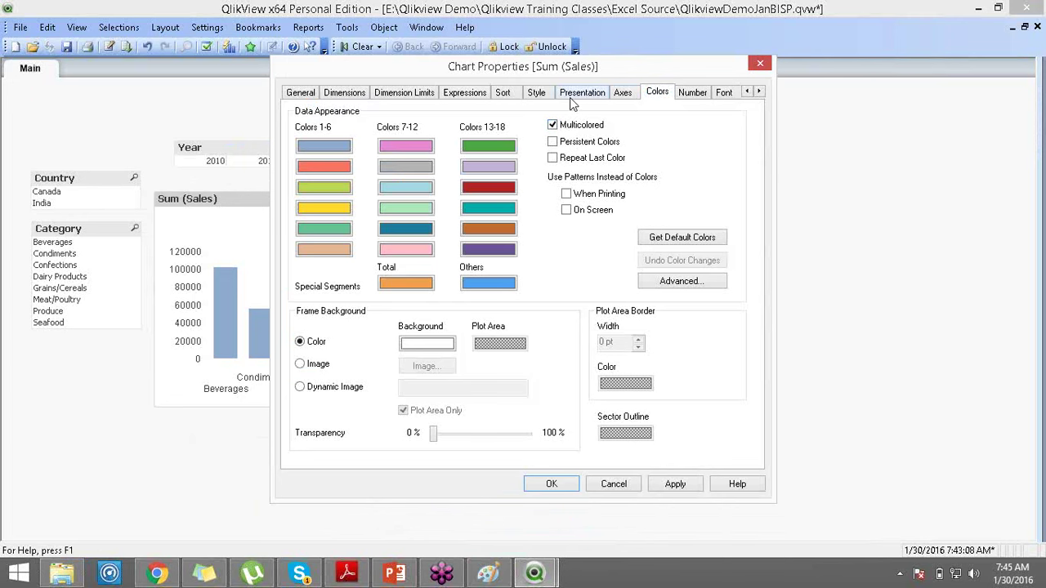
left_click(576, 94)
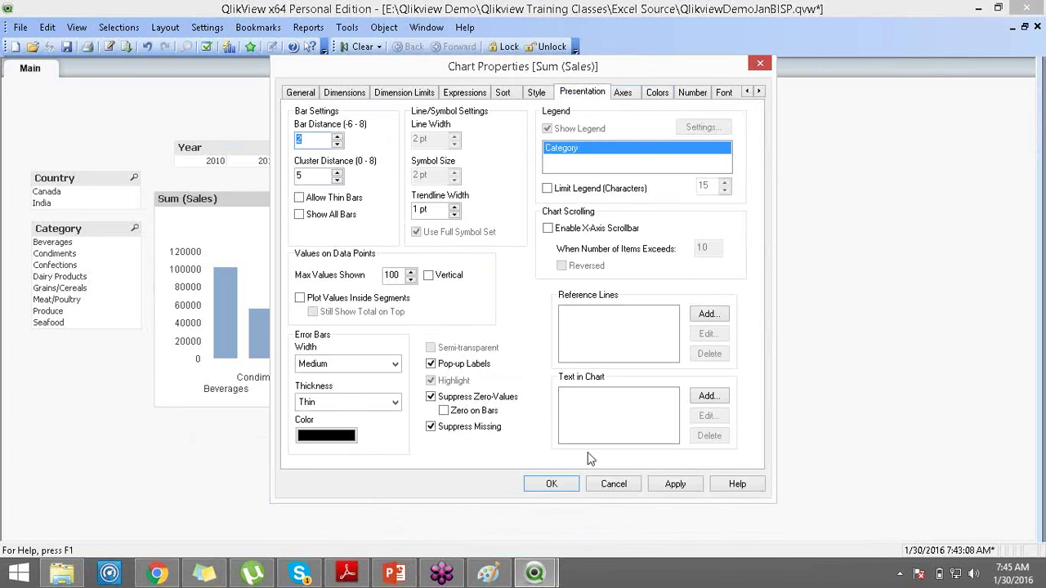
left_click(548, 485)
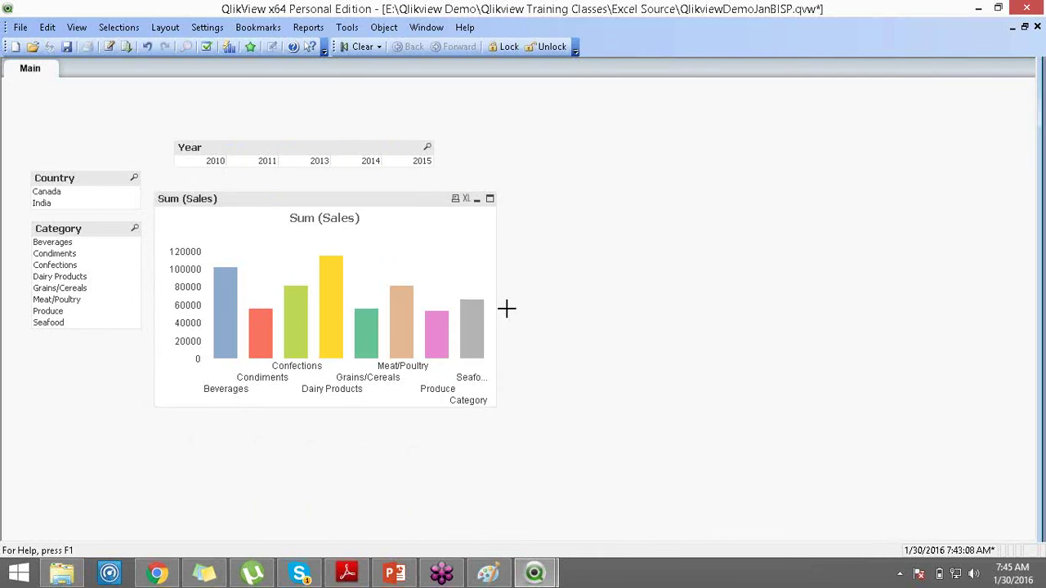
left_click_drag(494, 285, 603, 273)
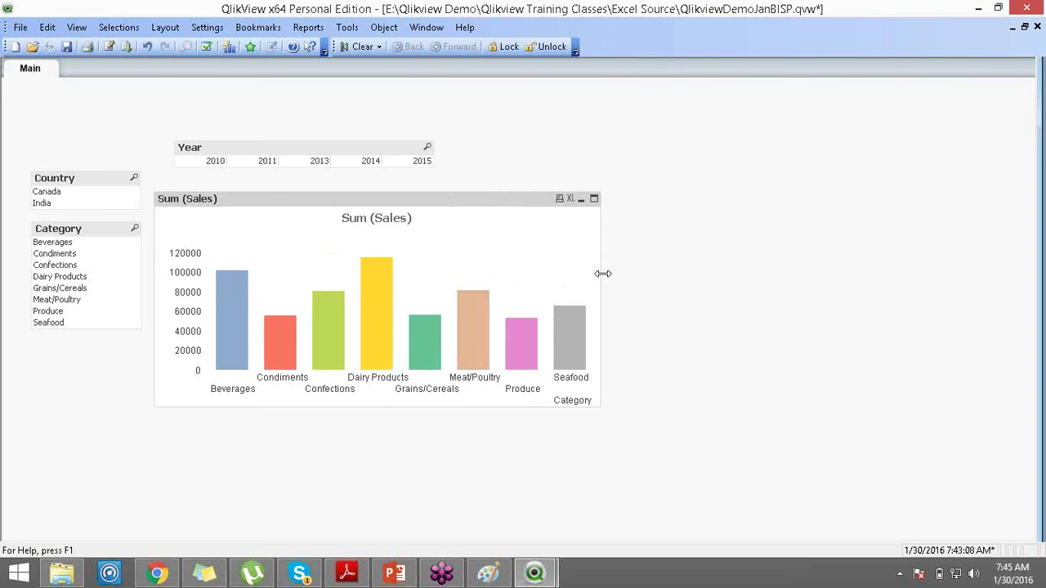
right_click(630, 234)
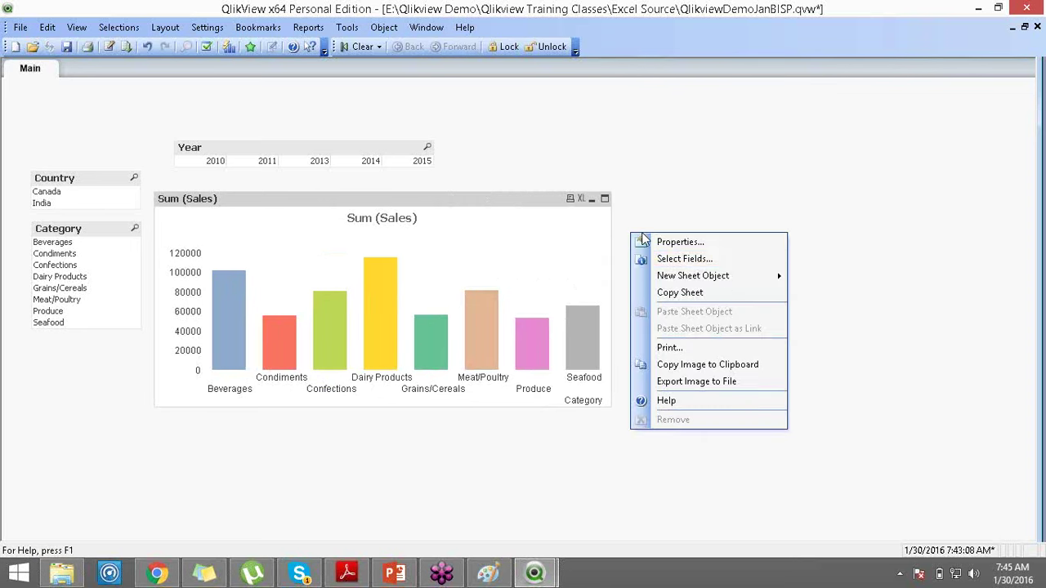
mouse_move(732, 278)
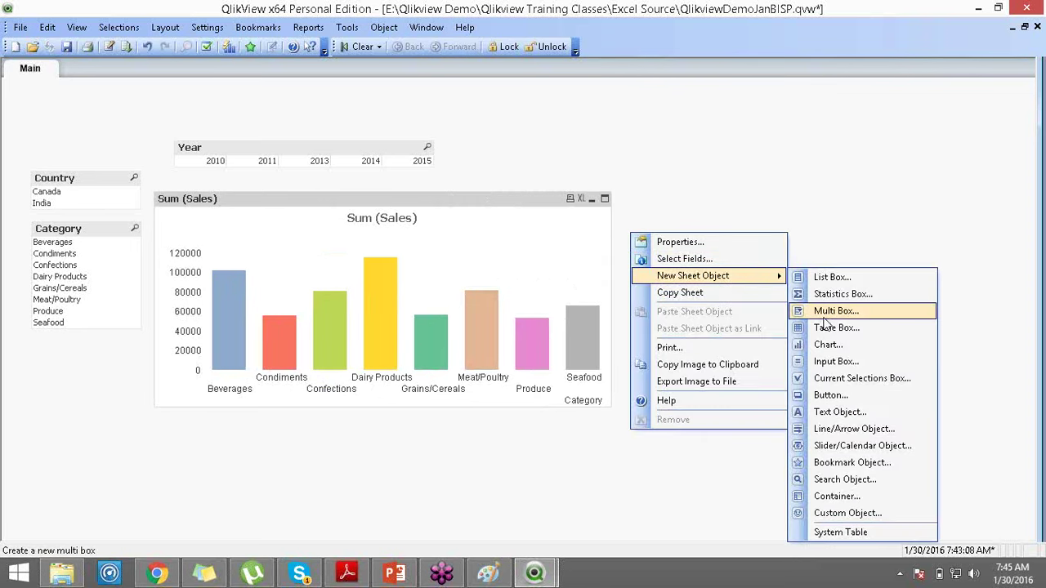
left_click(647, 176)
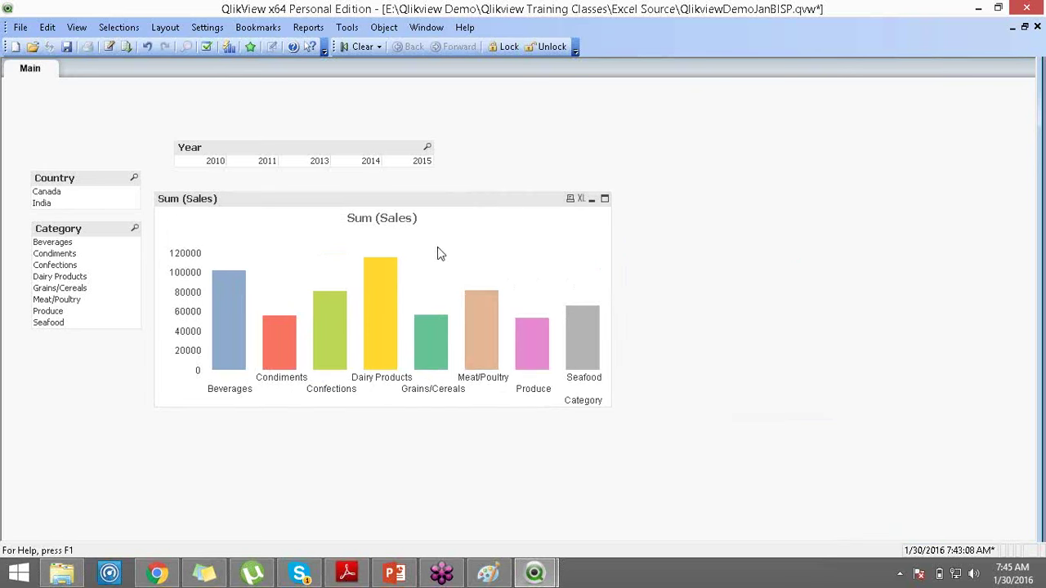
Duplicate the bar chart on the sheet and set the copy's orientation to horizontal bars
left_click_drag(438, 190, 540, 237)
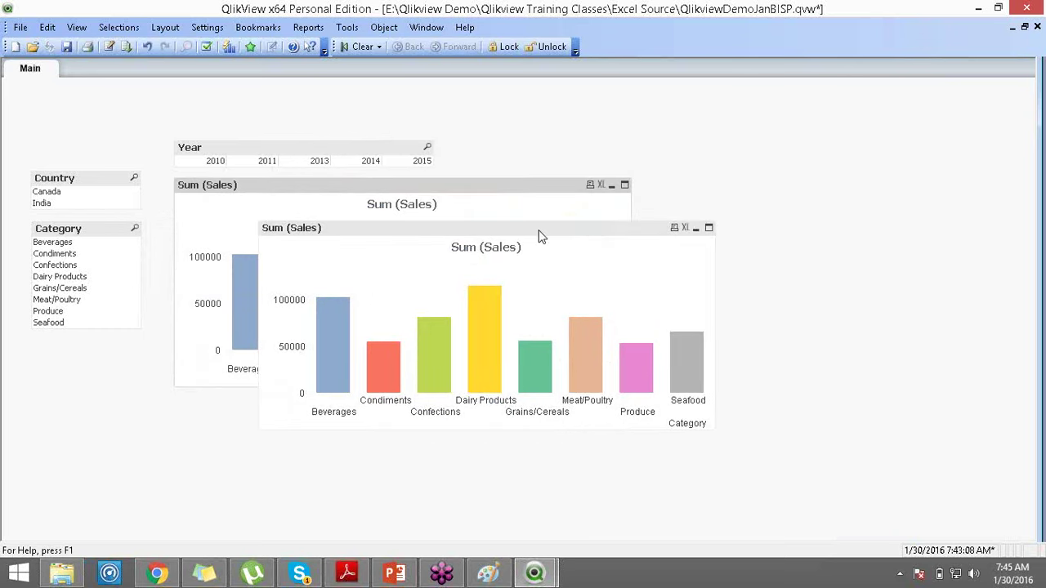
right_click(539, 237)
left_click(558, 238)
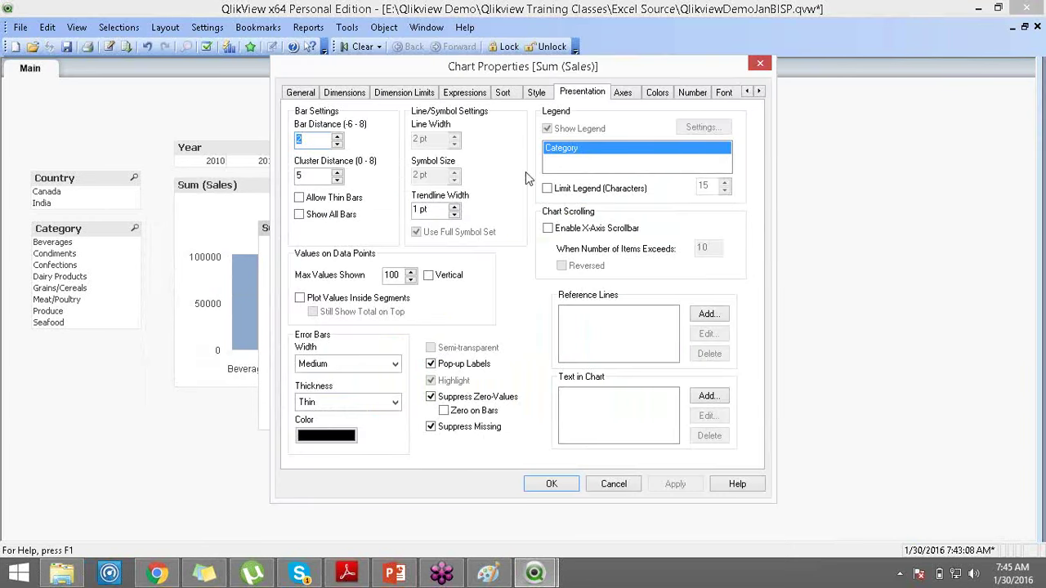
left_click(534, 94)
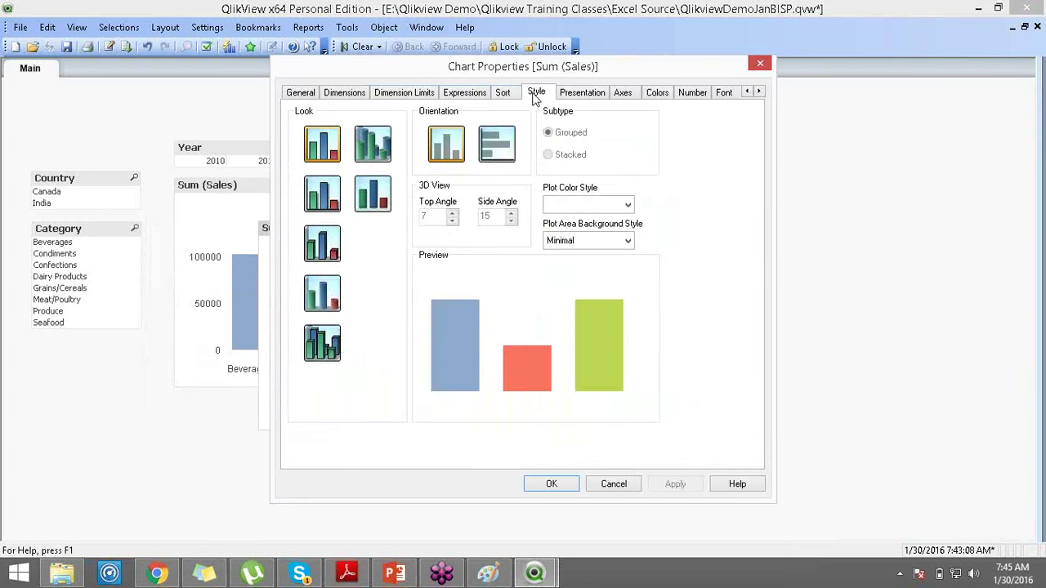
left_click(515, 145)
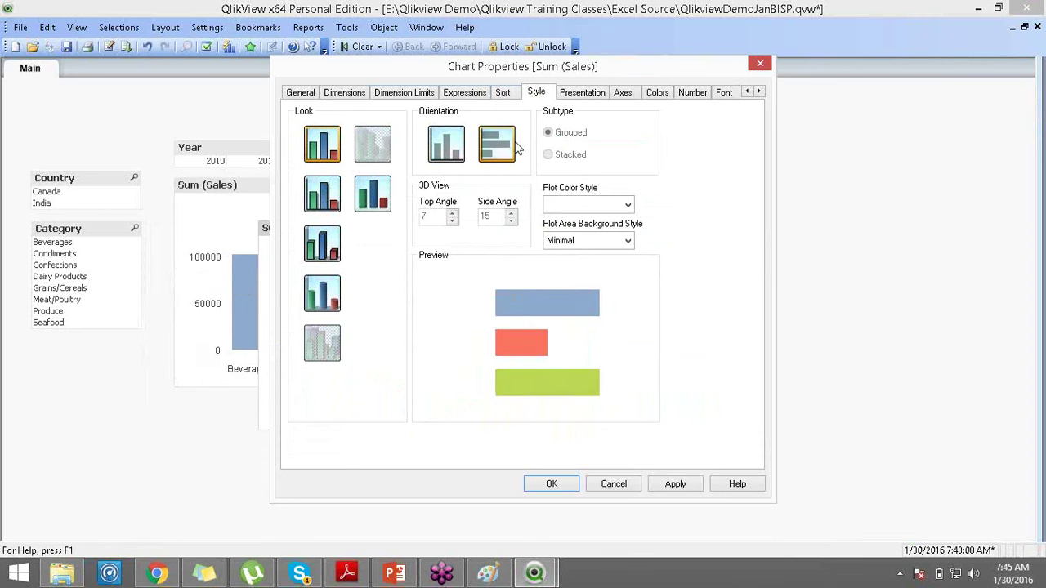
left_click(691, 486)
left_click(548, 484)
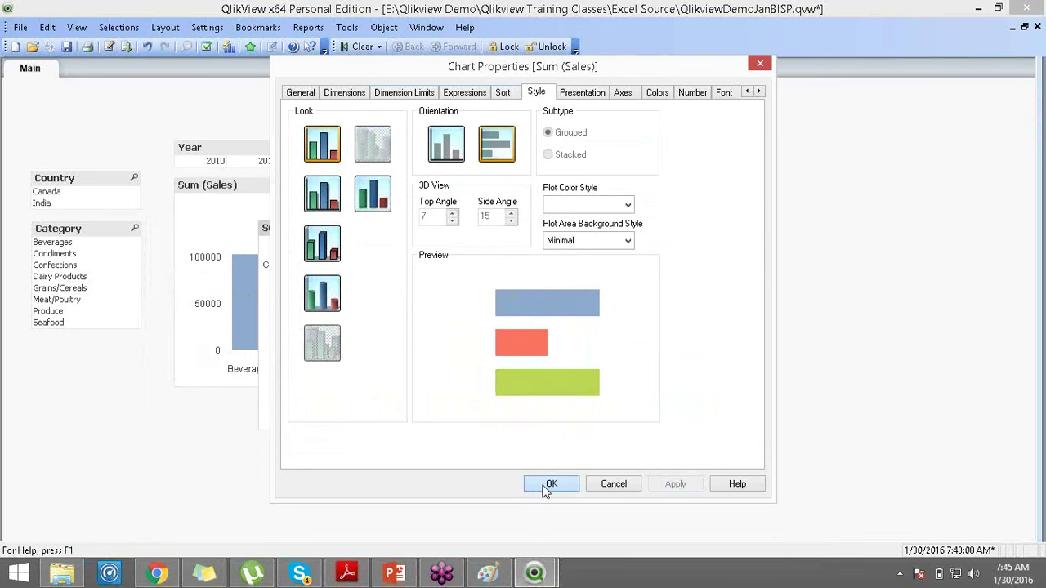
Place the horizontal bar chart below the vertical one and shift the Year list box and both charts upward on the sheet
left_click_drag(524, 233, 450, 405)
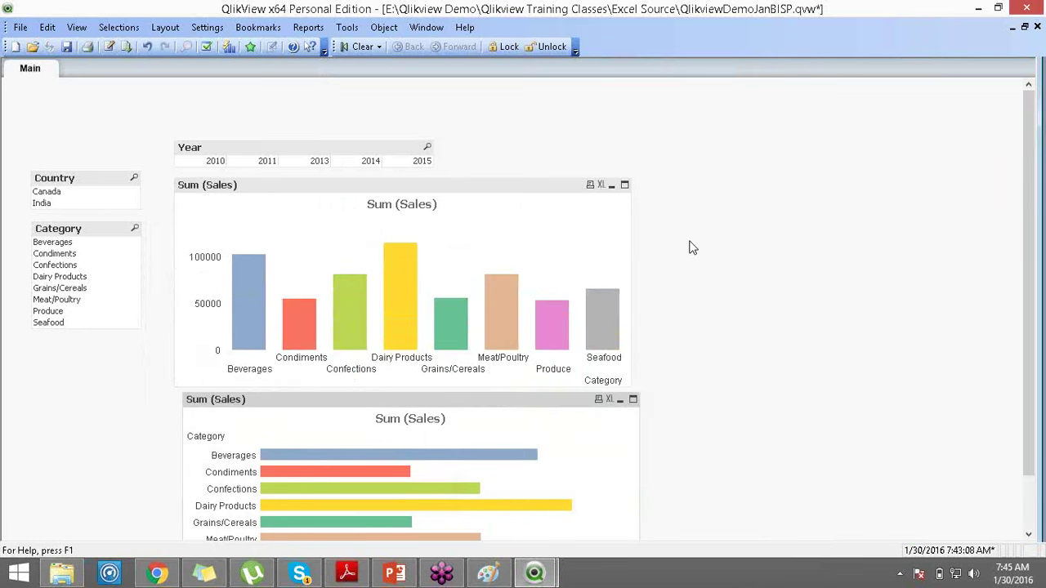
left_click_drag(383, 155, 421, 106)
left_click_drag(409, 186, 398, 128)
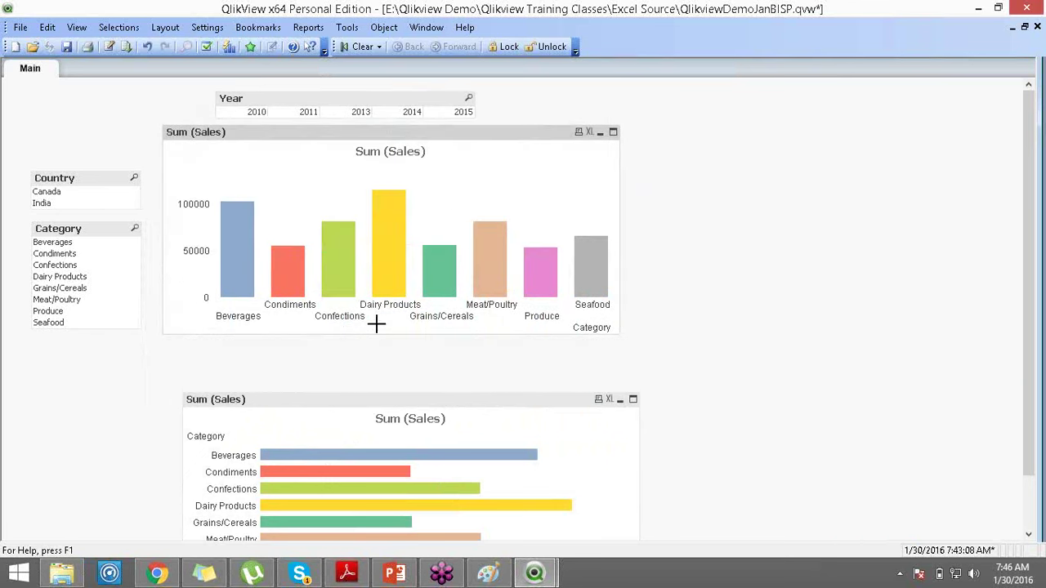
left_click_drag(405, 397, 399, 363)
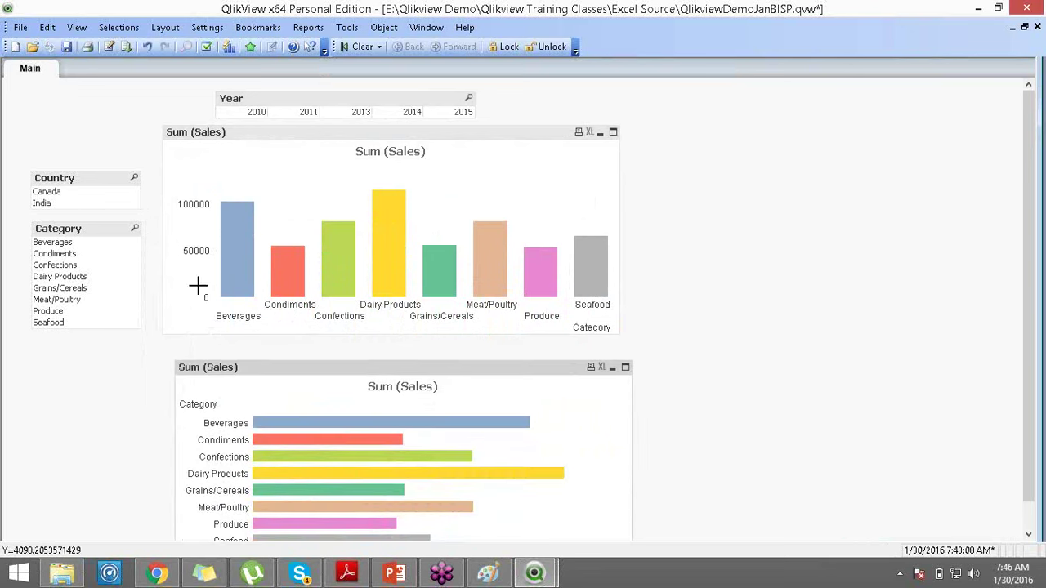
Filter Country to India and turn on Values on Data Points for the vertical bar chart
left_click(46, 204)
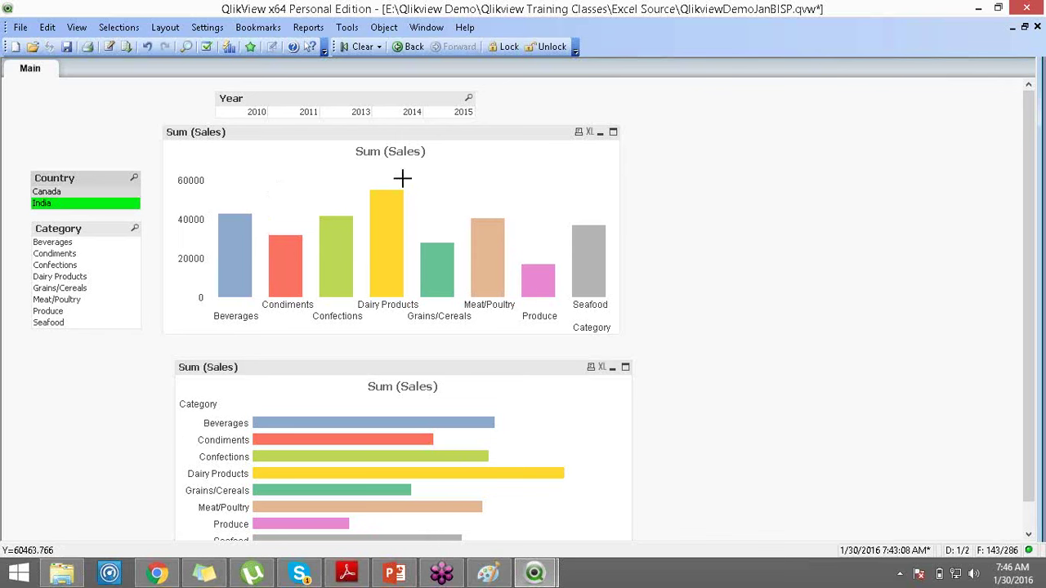
right_click(452, 137)
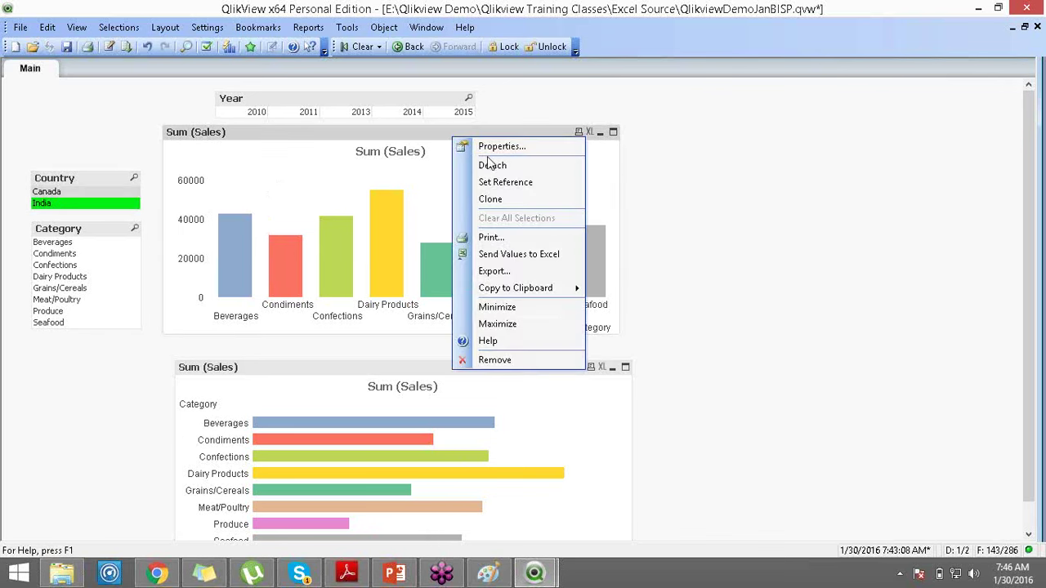
left_click(490, 146)
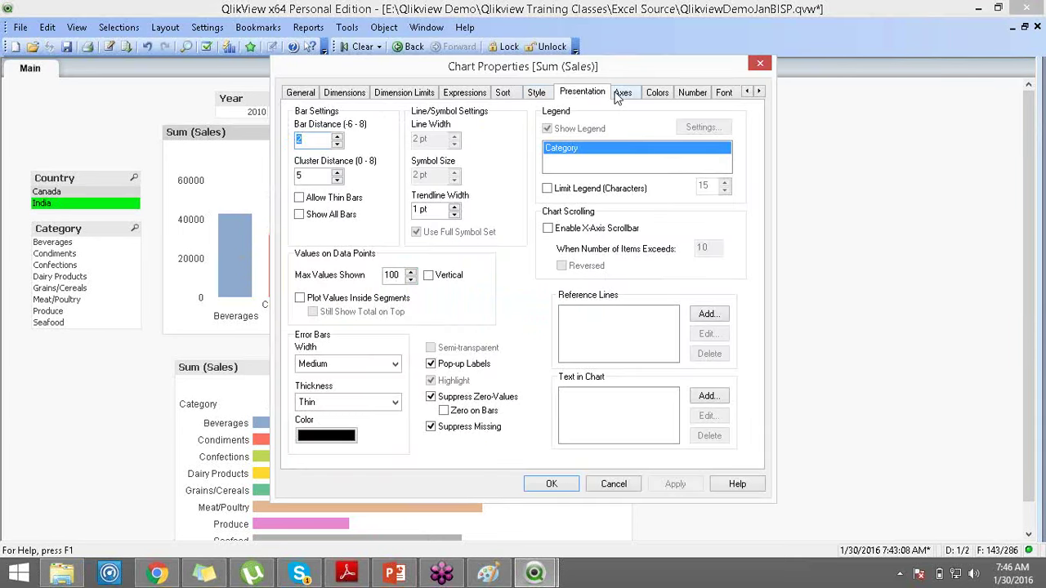
left_click(455, 93)
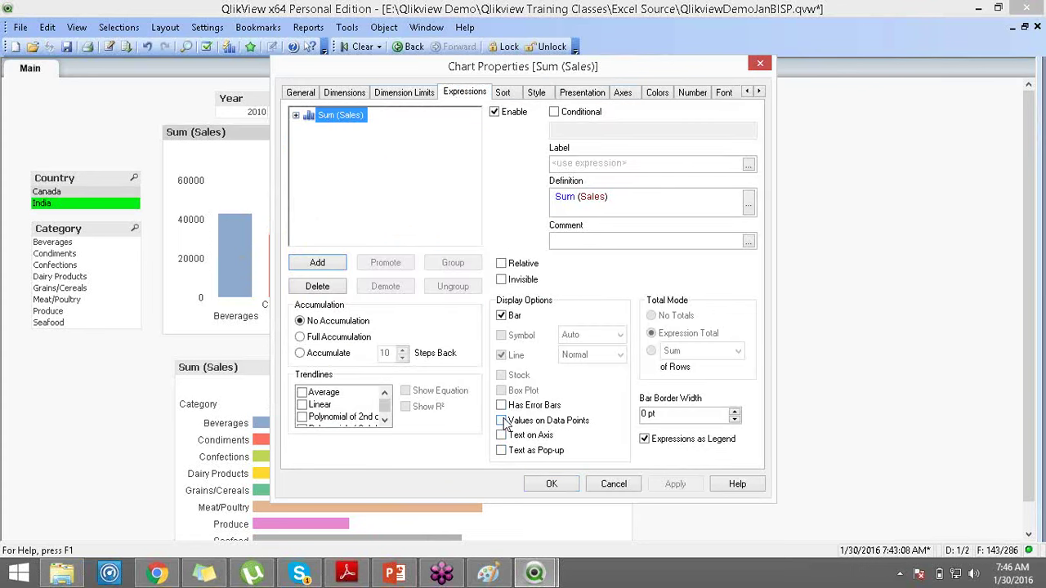
left_click(501, 420)
left_click(549, 484)
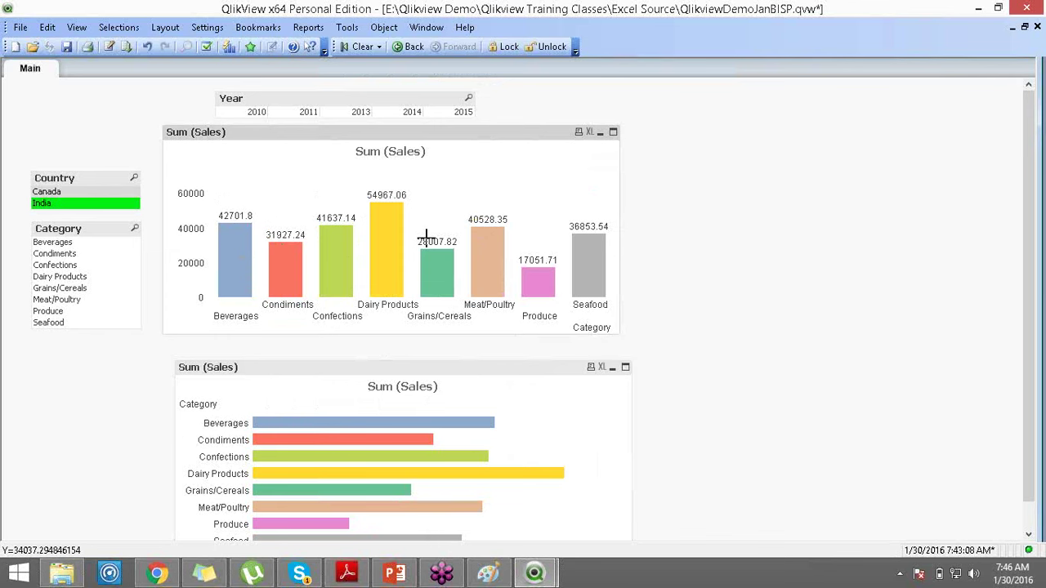
Select the Meat/Poultry, Produce and Seafood bars in the vertical chart, and convert the horizontal bar chart to a pie chart
left_click_drag(474, 202, 634, 276)
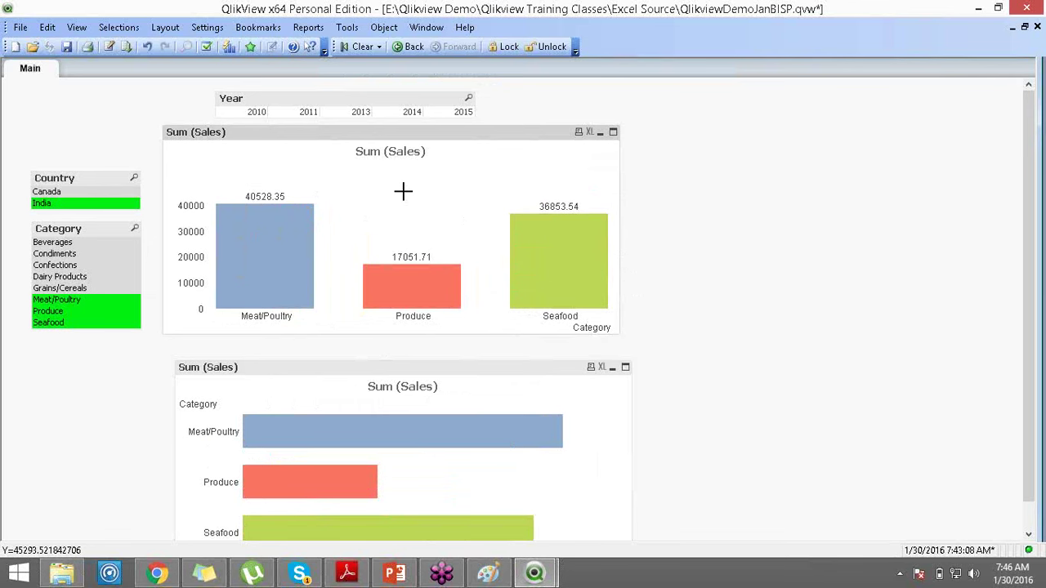
right_click(647, 171)
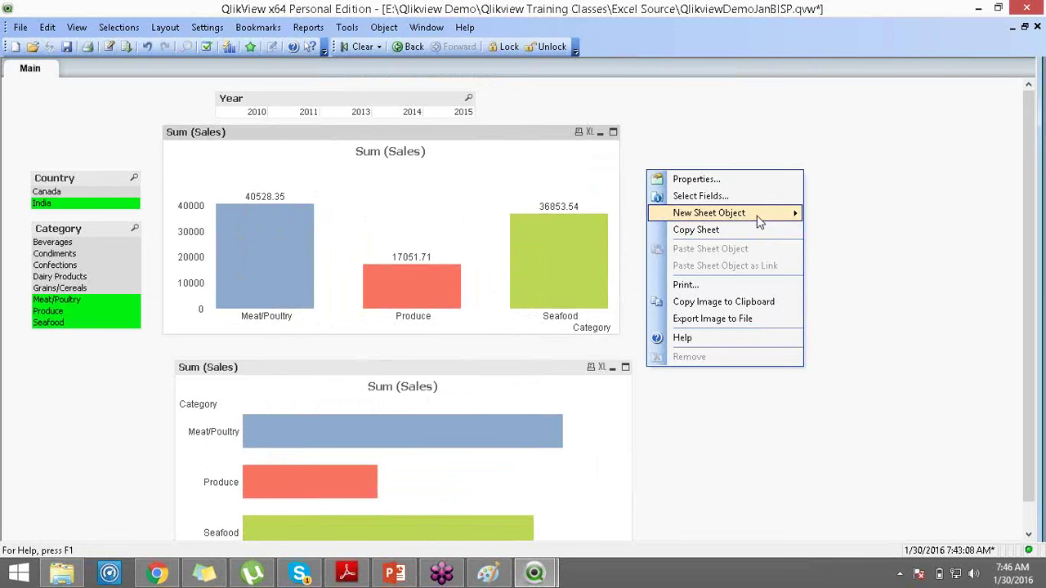
right_click(509, 325)
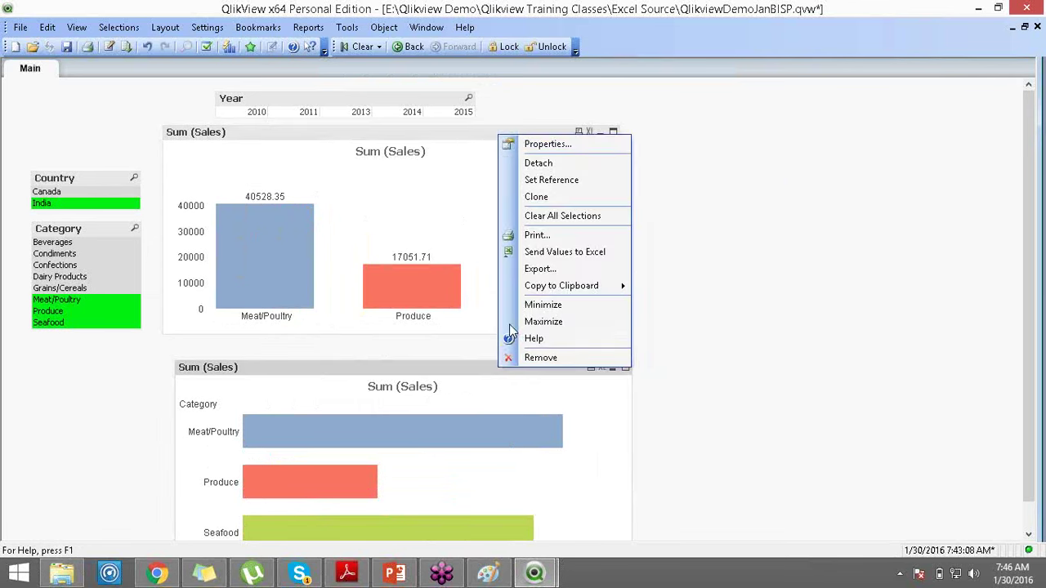
left_click(575, 151)
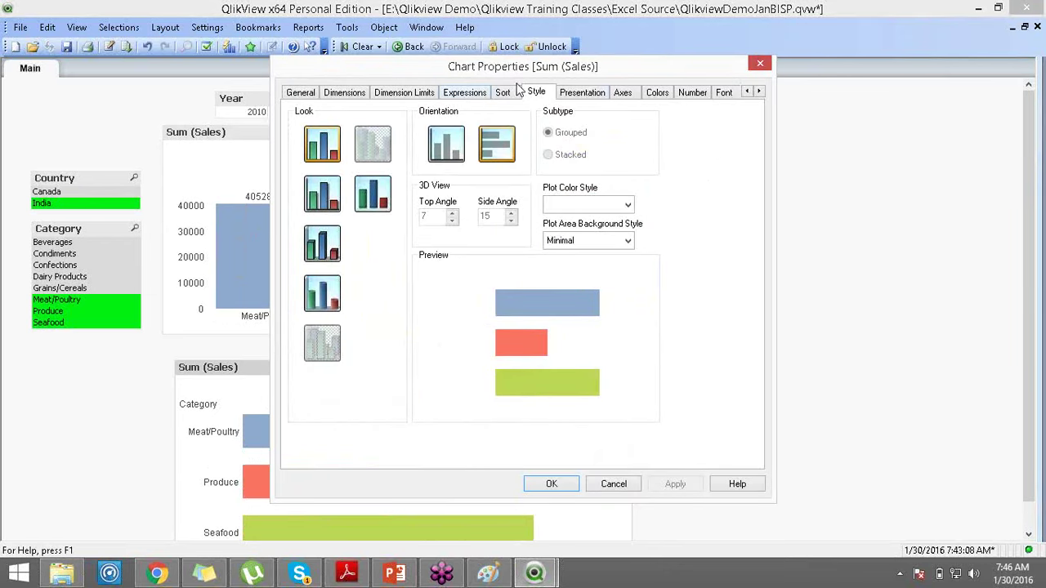
left_click(581, 92)
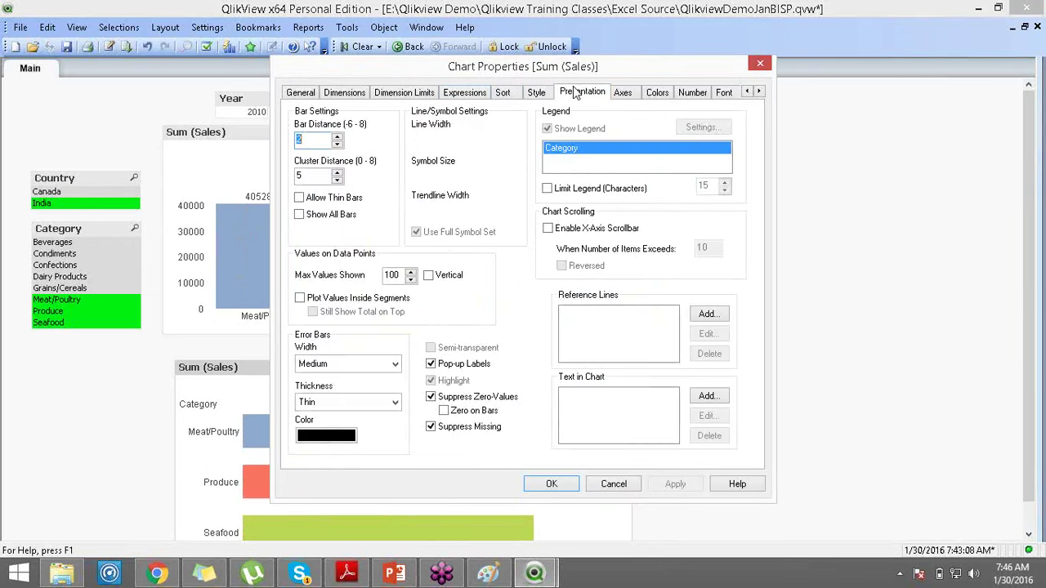
left_click(301, 91)
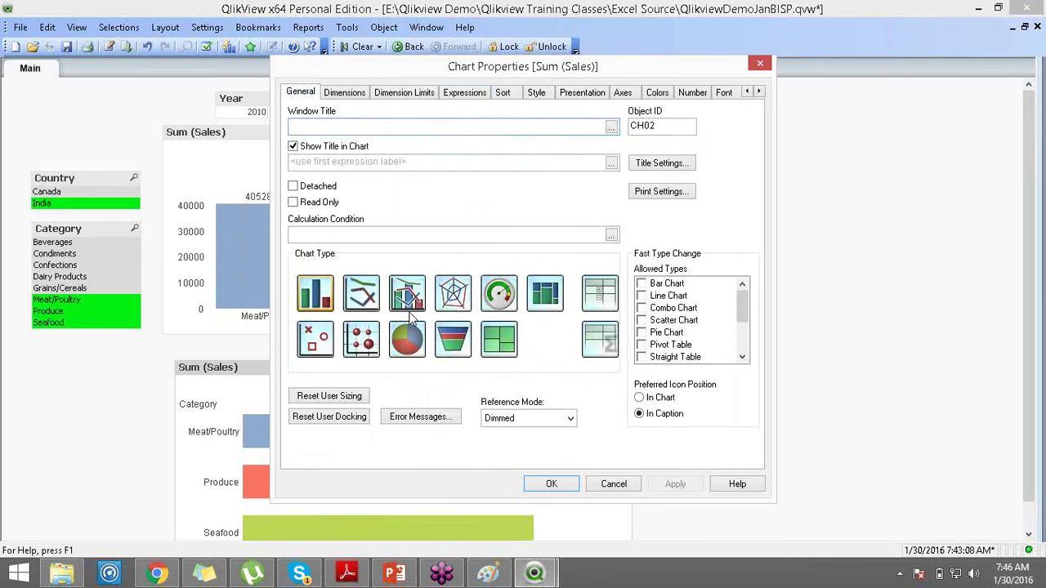
left_click(359, 293)
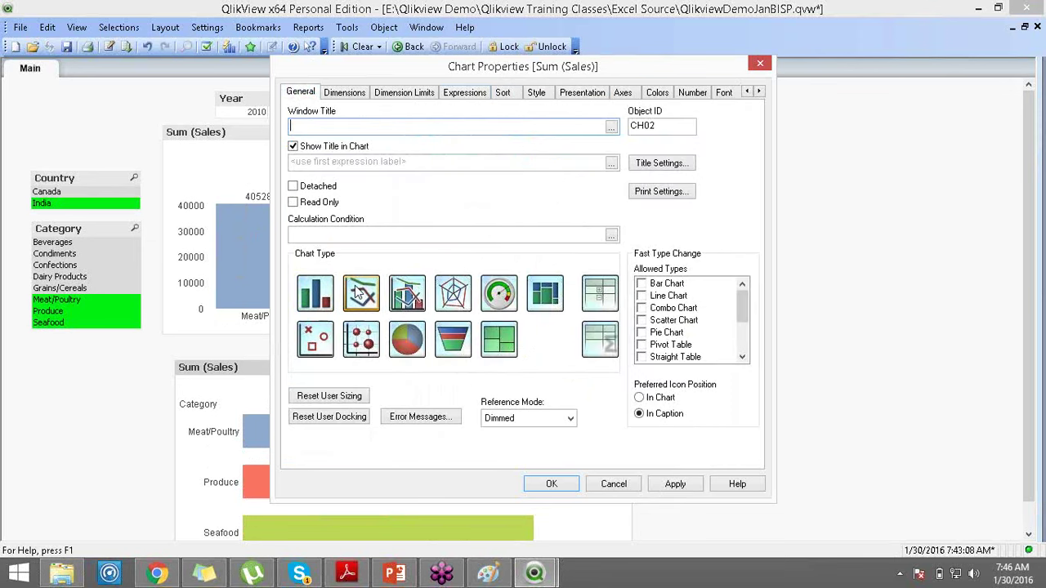
left_click(412, 343)
left_click(551, 484)
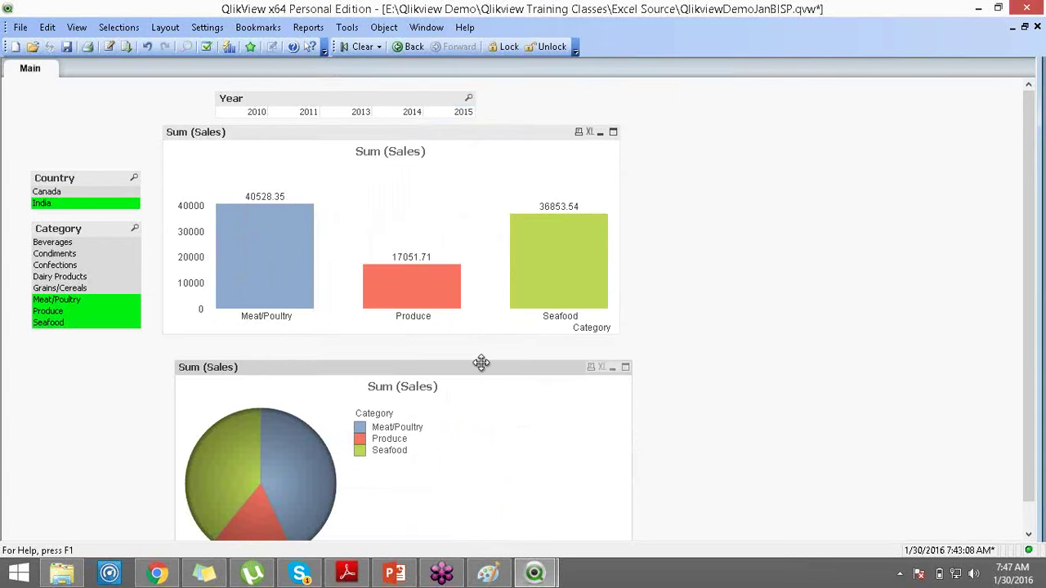
Narrow the pie chart to less than half its width and place it directly against the bar chart's right edge
left_click_drag(481, 362, 743, 222)
left_click_drag(632, 407, 379, 435)
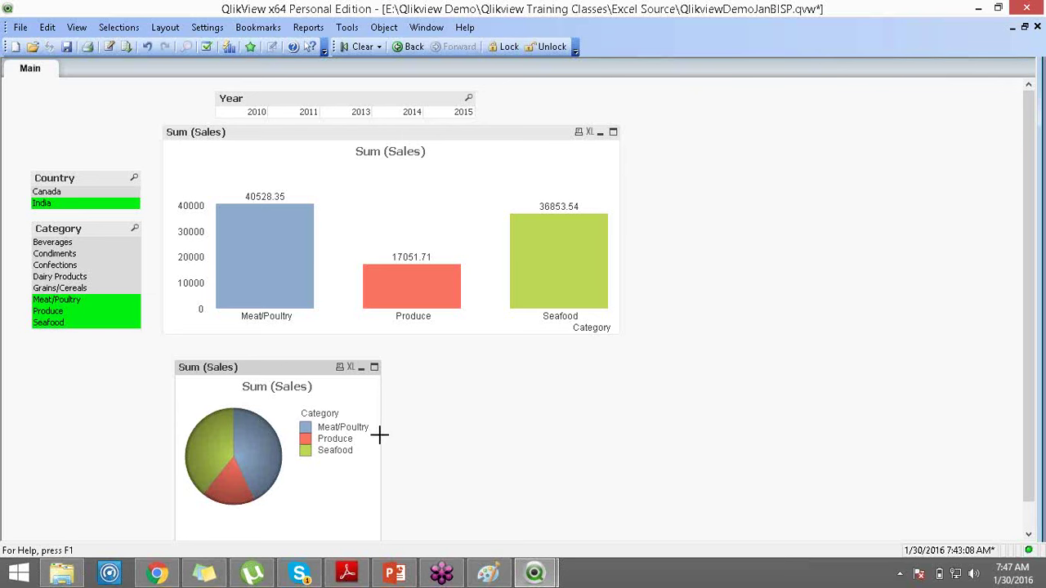
left_click_drag(291, 371, 737, 142)
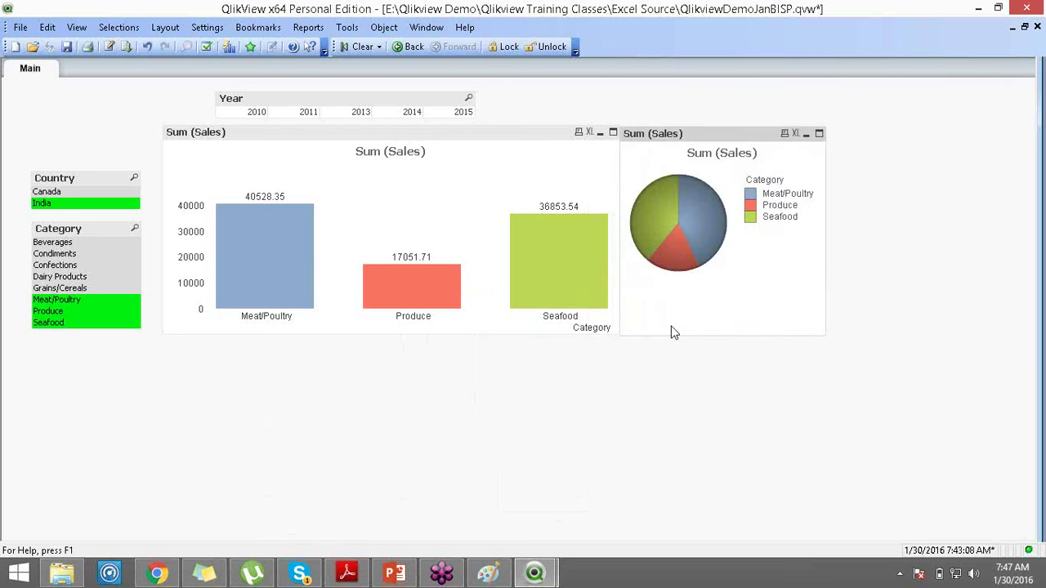